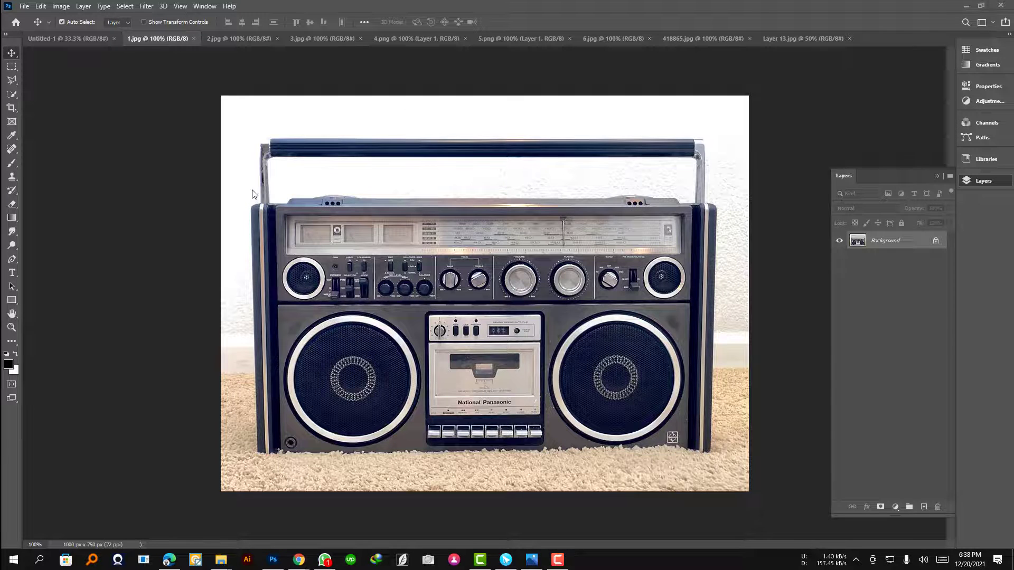
Resize the first boombox photo to 2000 px wide.
key("ctrl+plus")
key("ctrl+minus")
key("ctrl+plus")
key("ctrl+alt+i")
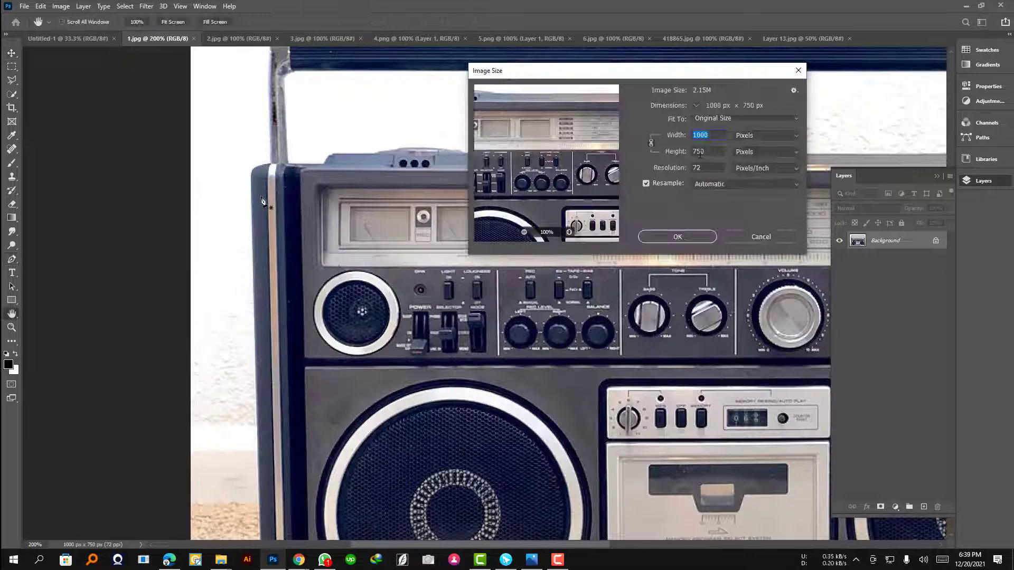
type("2000")
key("Return")
Start a pen path with an anchor at the boombox's bottom-right corner.
key("p")
key("ctrl+minus")
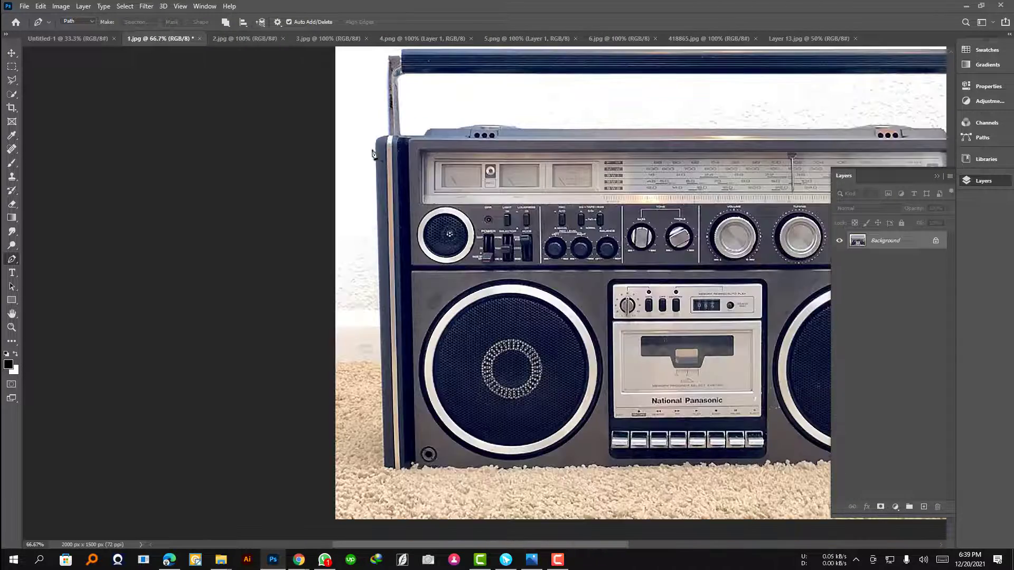
key("ctrl+plus")
scroll(397, 474, "down", 5)
left_click_drag(388, 480, 652, 402)
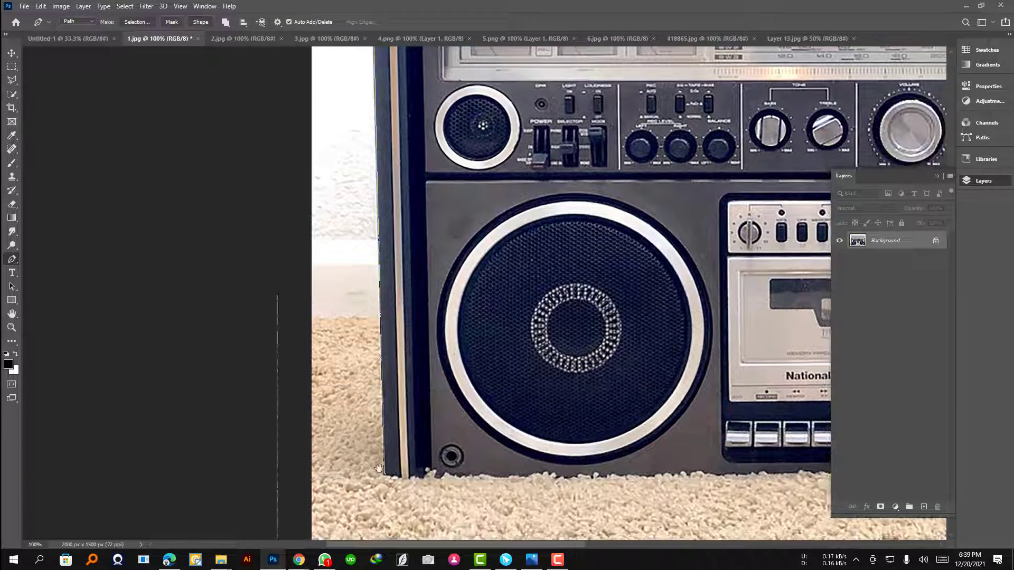
left_click(776, 412)
key("ctrl+plus")
key("ctrl+plus")
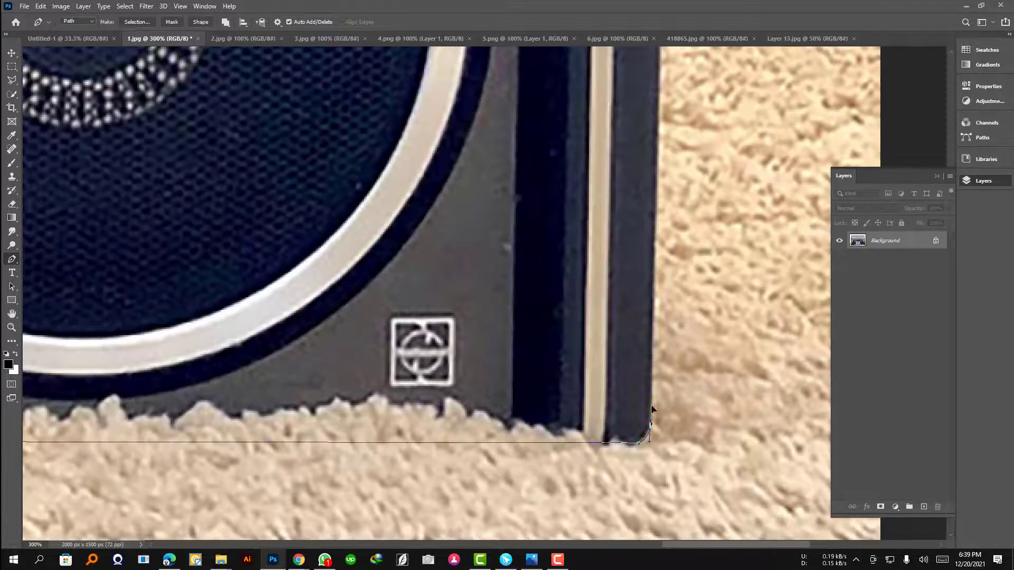
key("ctrl+minus")
Continue the path along the boombox's top edge toward its top-left corner.
scroll(602, 197, "up", 5)
scroll(584, 113, "up", 5)
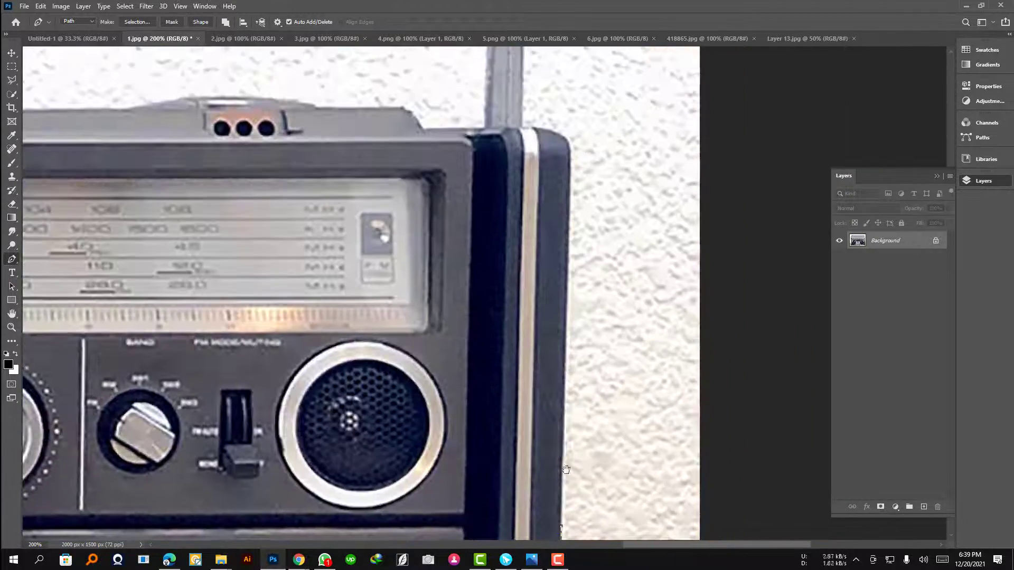
scroll(549, 127, "up", 1)
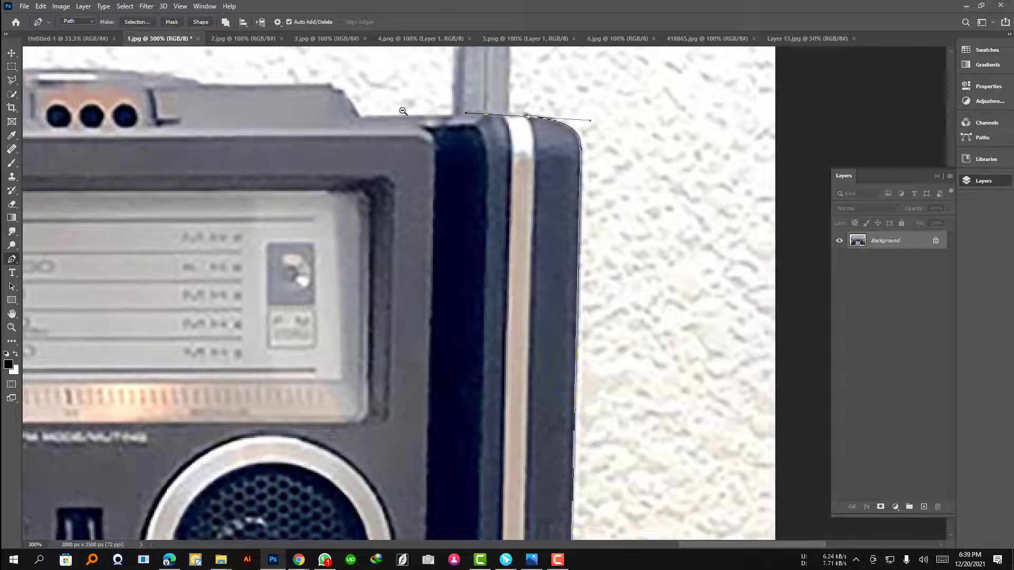
scroll(403, 111, "down", 2)
scroll(620, 284, "up", 1)
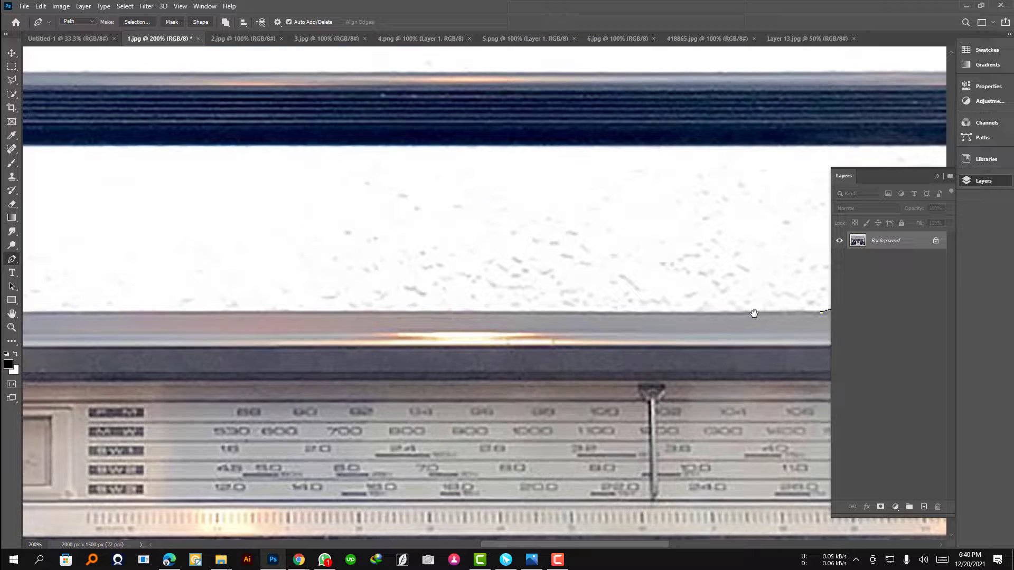
left_click_drag(322, 263, 751, 313)
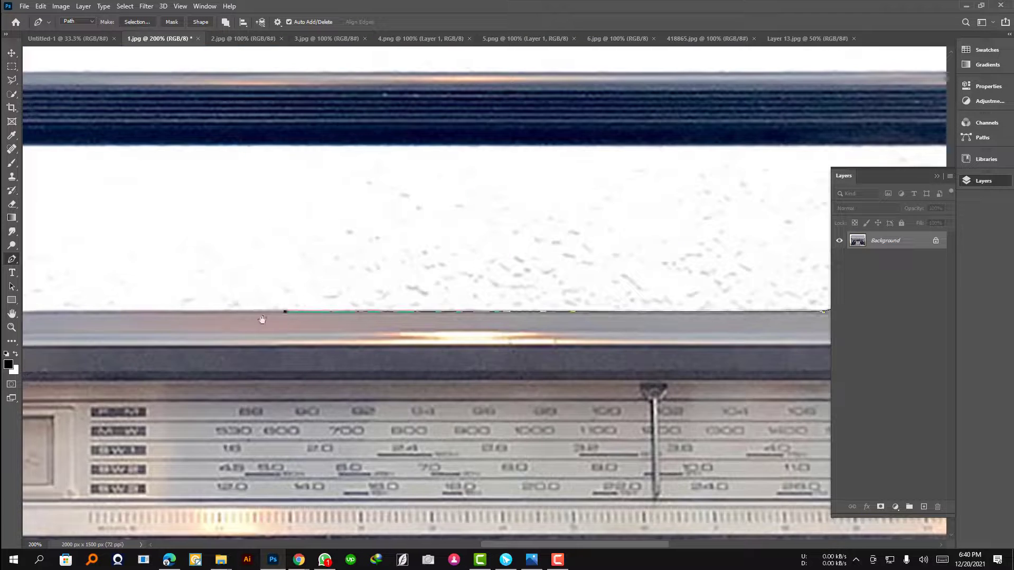
left_click_drag(263, 319, 578, 322)
left_click_drag(387, 320, 286, 347)
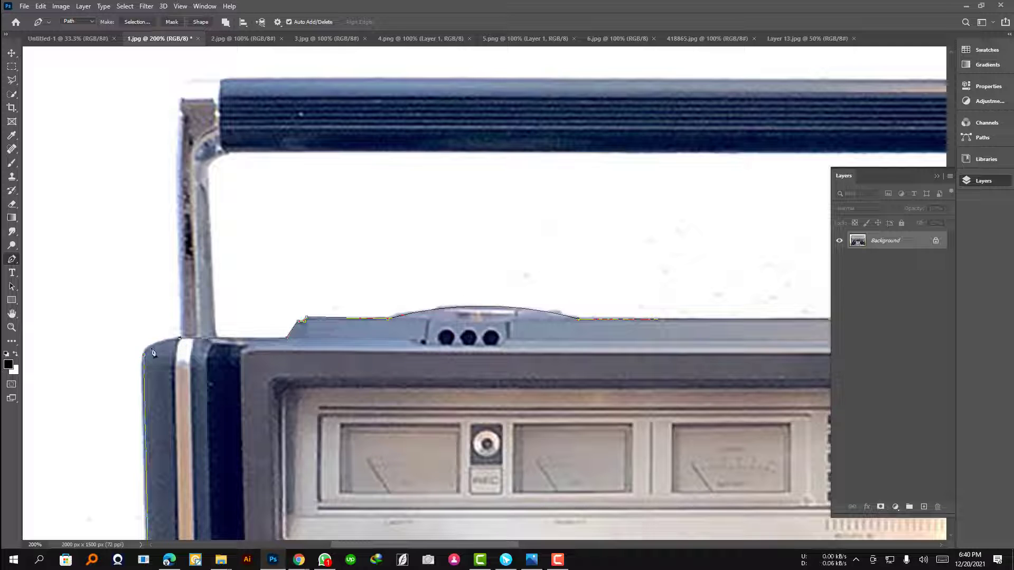
Copy the traced boombox onto its own layer and load its outline as a selection.
key("ctrl+Return")
key("ctrl+j")
left_click(839, 258)
key("v")
key("ctrl+minus")
key("ctrl+minus")
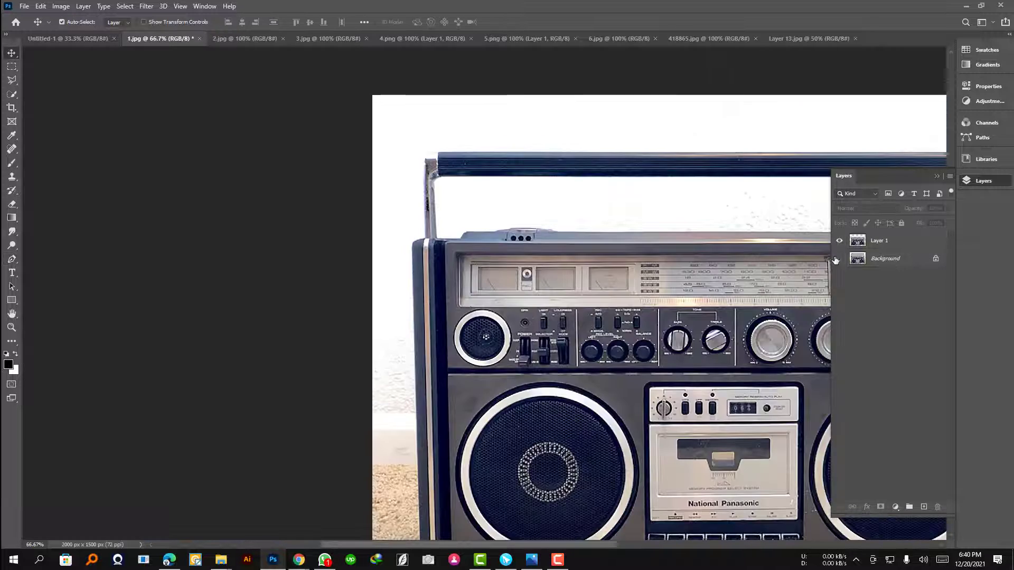
key("ctrl+plus")
left_click(857, 240, "ctrl")
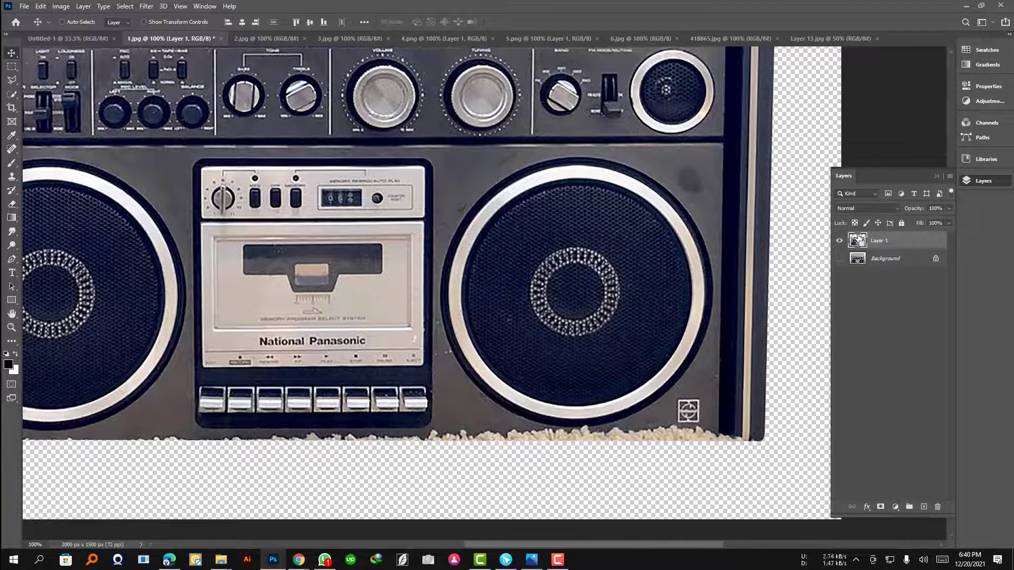
Paint the casing grey over the white debris along the boombox's bottom edge.
key("i")
left_click(486, 412)
key("b")
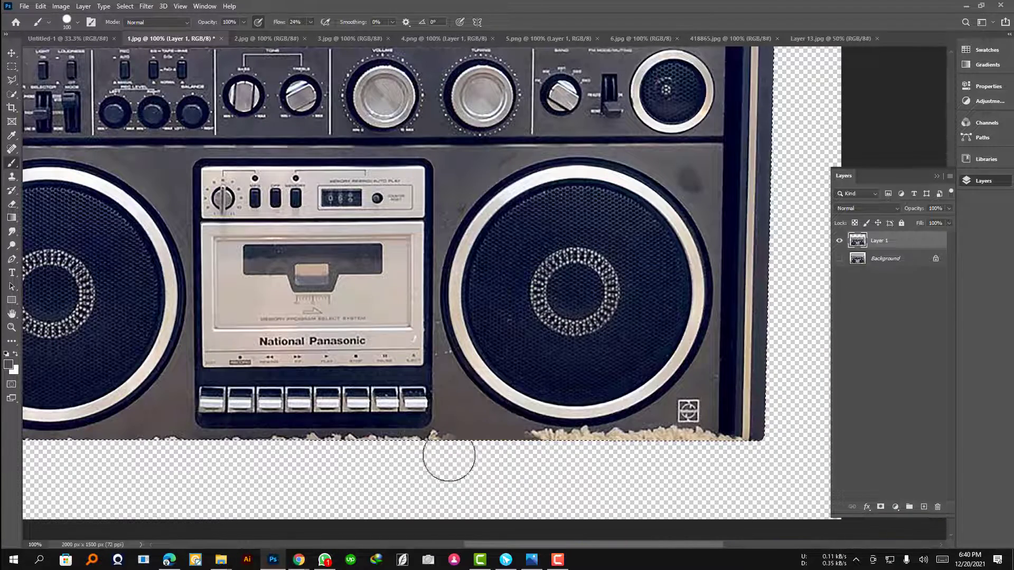
mouse_move(448, 452)
left_mouse_down()
mouse_move(731, 460)
mouse_move(222, 454)
left_mouse_up()
left_click_drag(222, 454, 906, 442)
Cover the bottom-left debris with navy and the blob near the screw with grey.
scroll(453, 402, "up", 4, "alt")
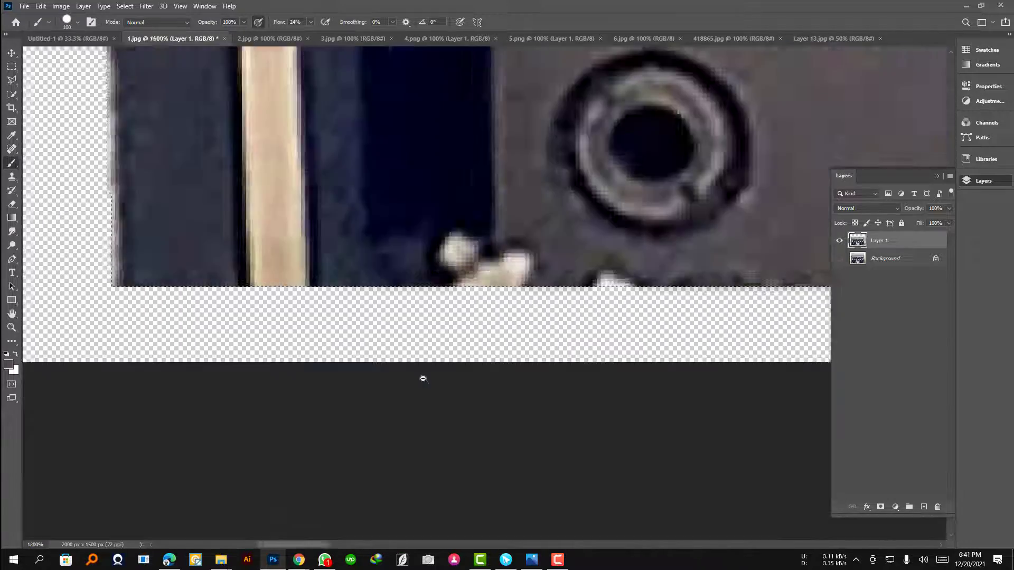
left_click(434, 217, "alt")
mouse_move(428, 256)
left_mouse_down()
mouse_move(428, 287)
mouse_move(426, 269)
left_mouse_up()
left_click(485, 293, "alt")
key("bracketleft")
key("bracketleft")
key("bracketleft")
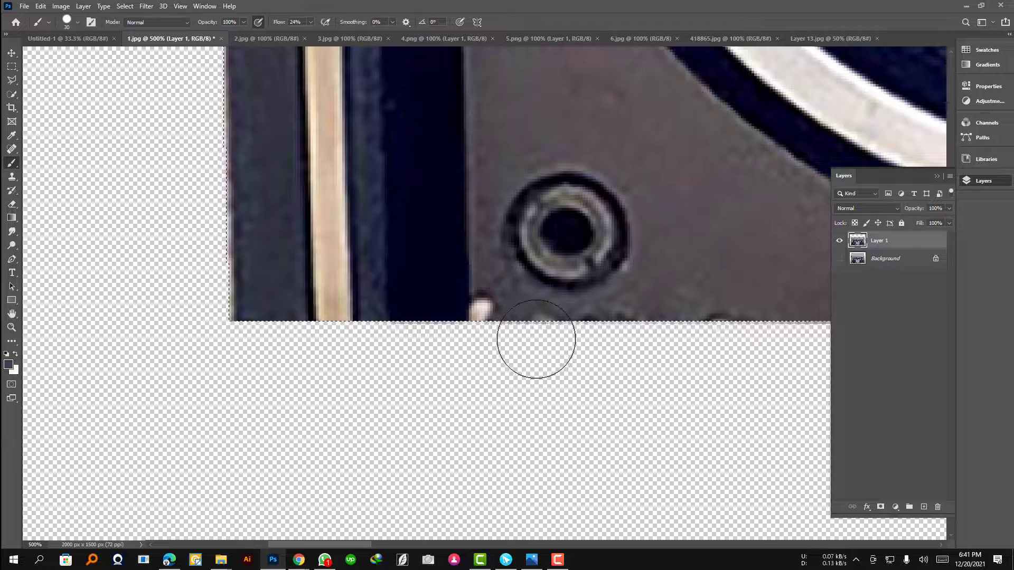
left_click_drag(486, 293, 543, 340)
Paint over the light patch at the bottom-right and the speck below the logo.
scroll(543, 340, "down", 5, "alt")
scroll(528, 264, "up", 4, "alt")
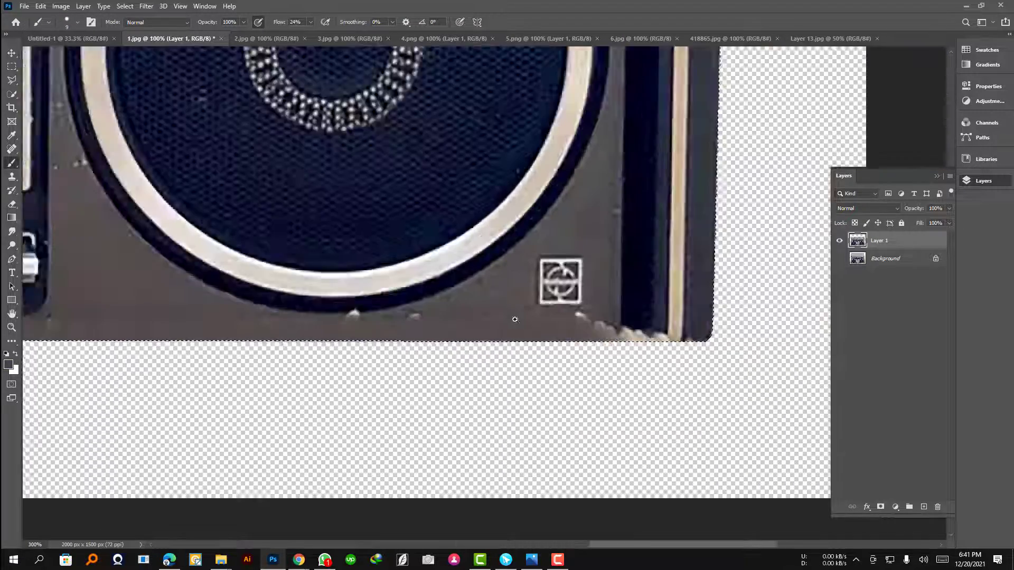
mouse_move(362, 367)
left_mouse_down()
mouse_move(386, 348)
mouse_move(454, 346)
left_mouse_up()
key("bracketright")
key("bracketright")
key("bracketright")
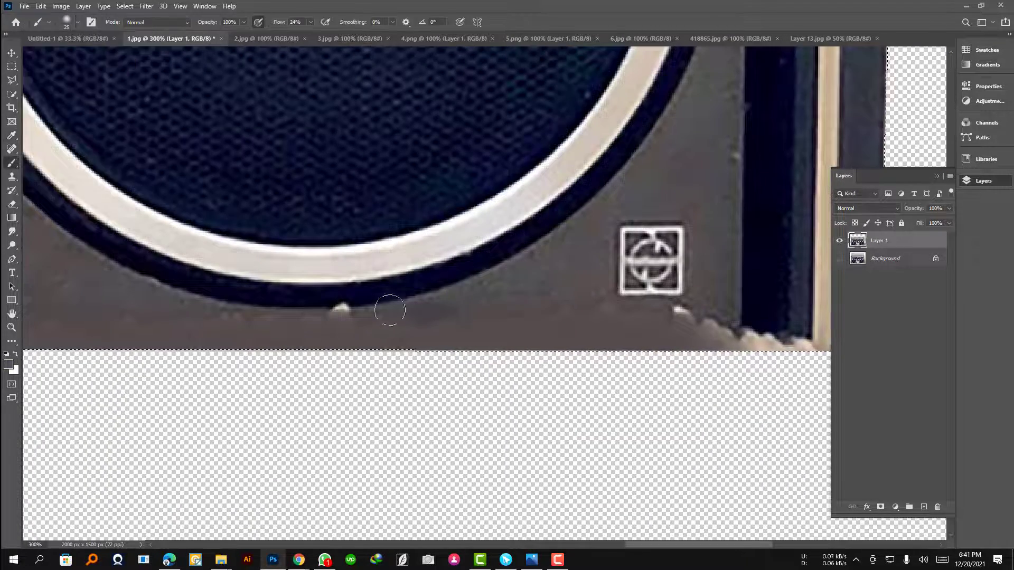
left_click(771, 317, "alt")
left_click_drag(777, 335, 760, 344)
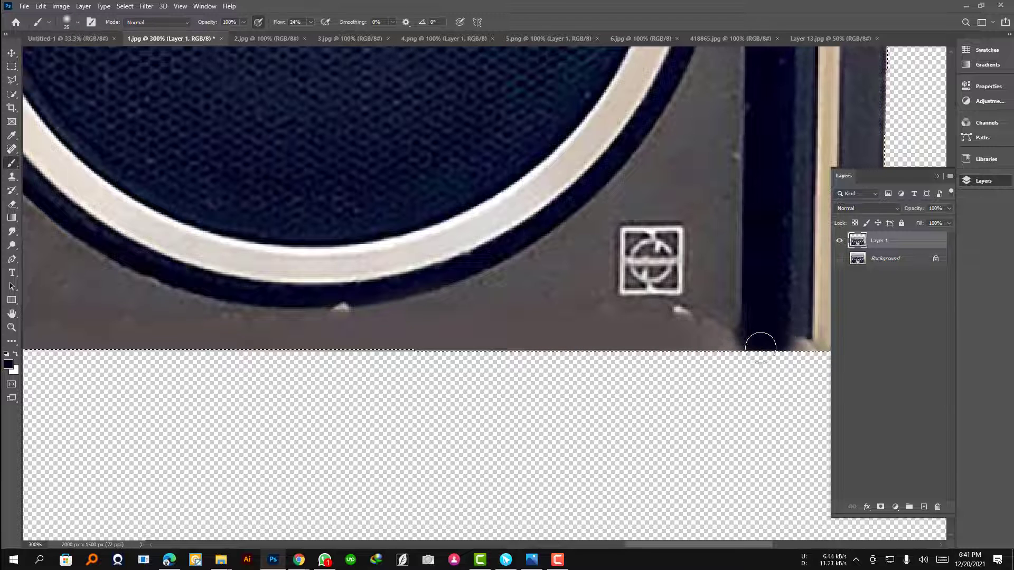
left_click(704, 296, "alt")
left_click_drag(681, 310, 711, 317)
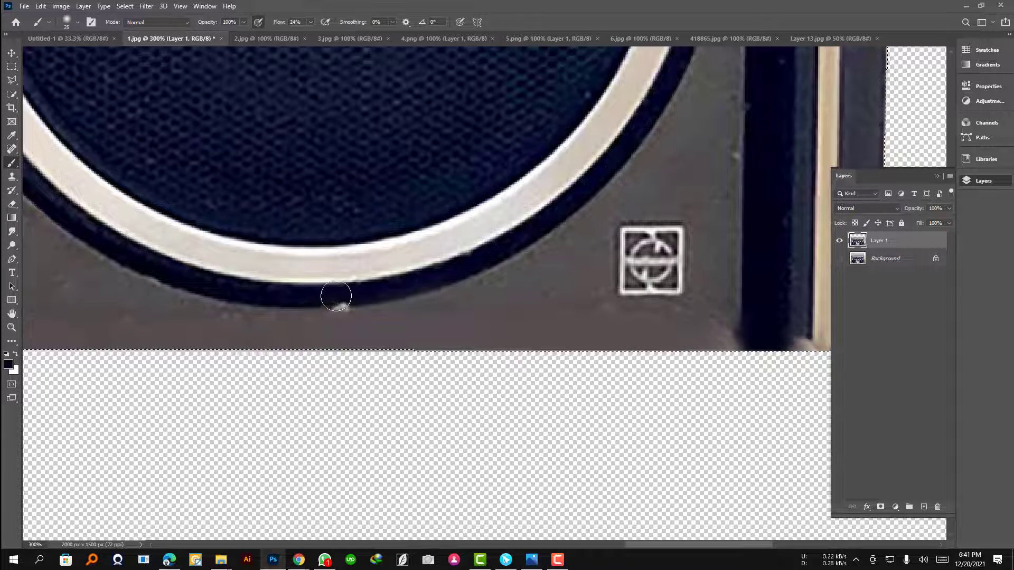
Move the boombox cutout into Untitled-1 and scale it to about 75%.
key("ctrl+minus")
key("ctrl+minus")
key("ctrl+minus")
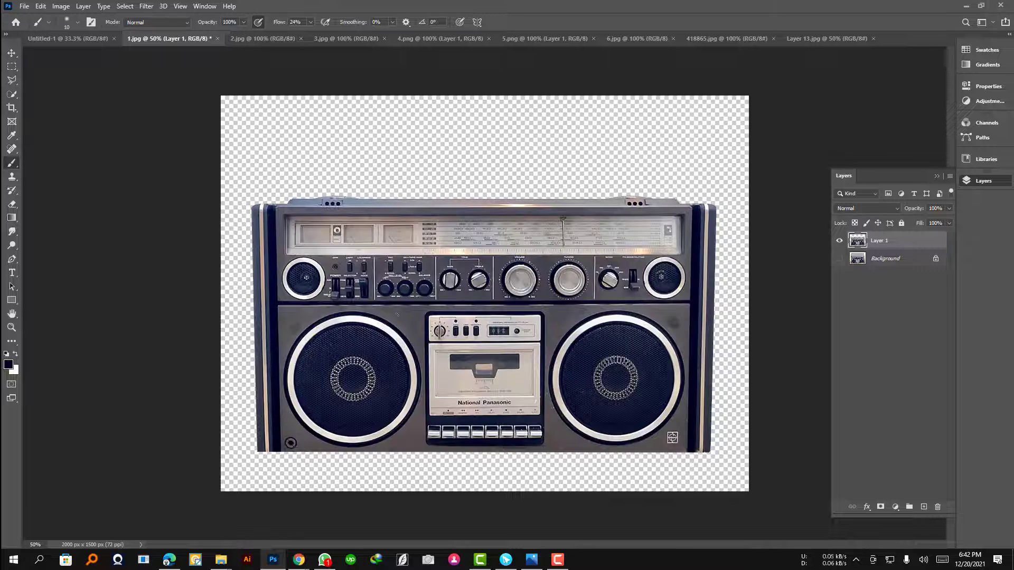
key("v")
left_click_drag(561, 347, 528, 296)
key("ctrl+t")
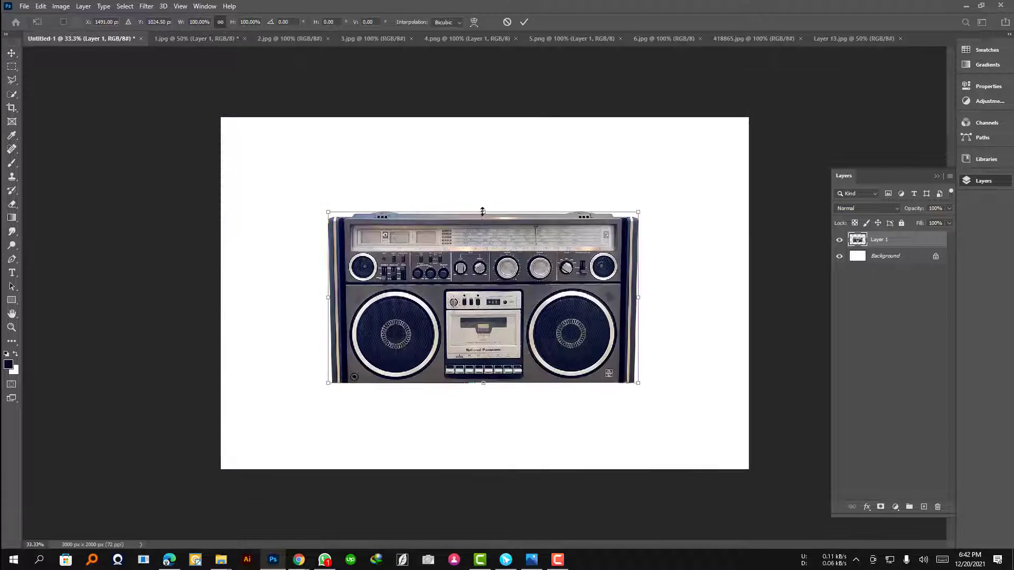
left_click_drag(484, 206, 481, 248)
key("Return")
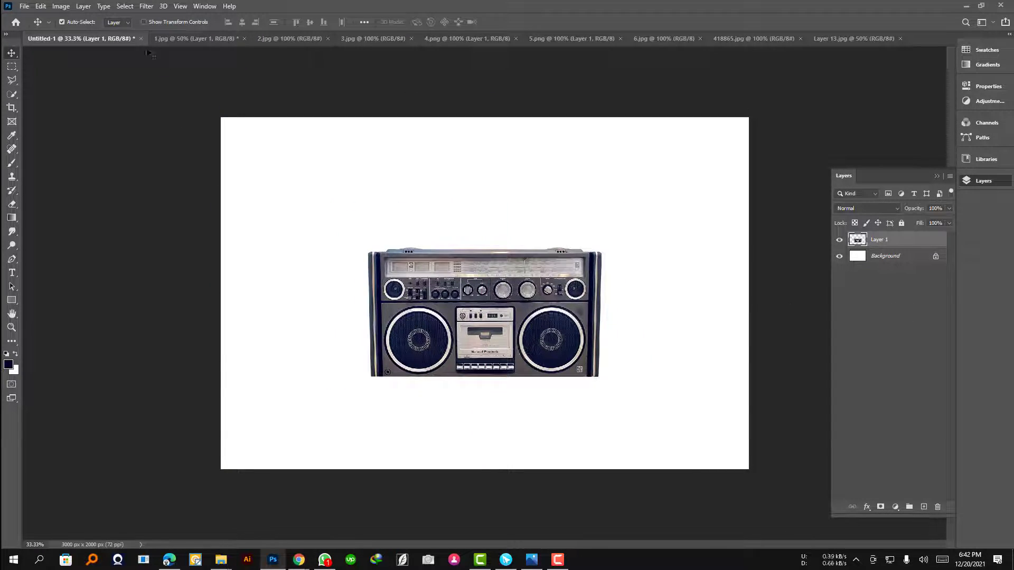
Close 1.jpg without saving changes.
left_click(196, 38)
left_click(244, 38)
left_click(516, 401)
Resize the 2.jpg boombox photo to 2000 px wide.
key("ctrl+Tab")
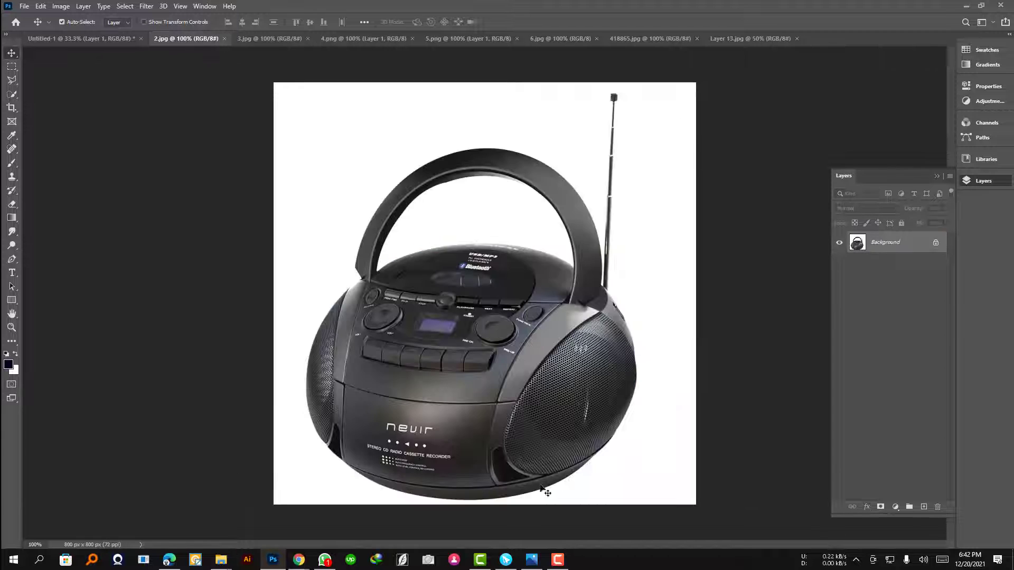
key("ctrl+alt+i")
type("2000")
key("Return")
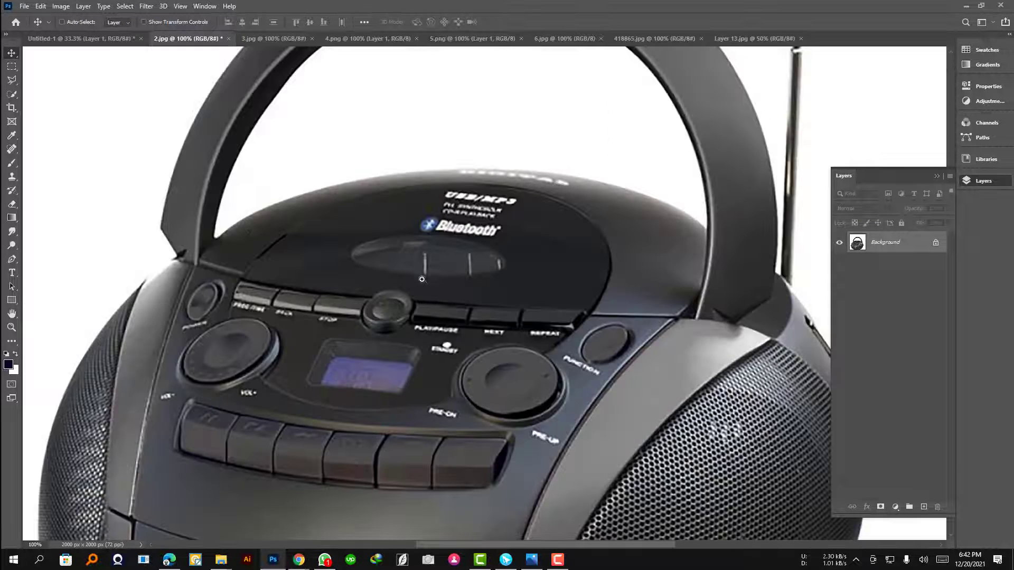
key("ctrl+minus")
key("ctrl+minus")
key("ctrl+minus")
Unlock the background, select the white areas with the Magic Wand, and refine the selection.
left_click(937, 246)
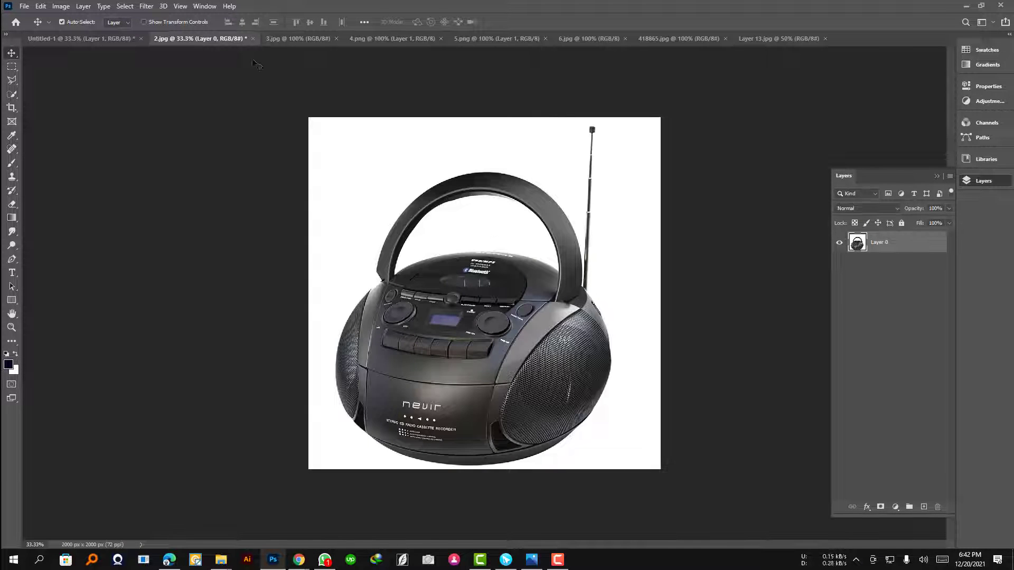
right_click(12, 93)
left_click(50, 99)
left_click(407, 153)
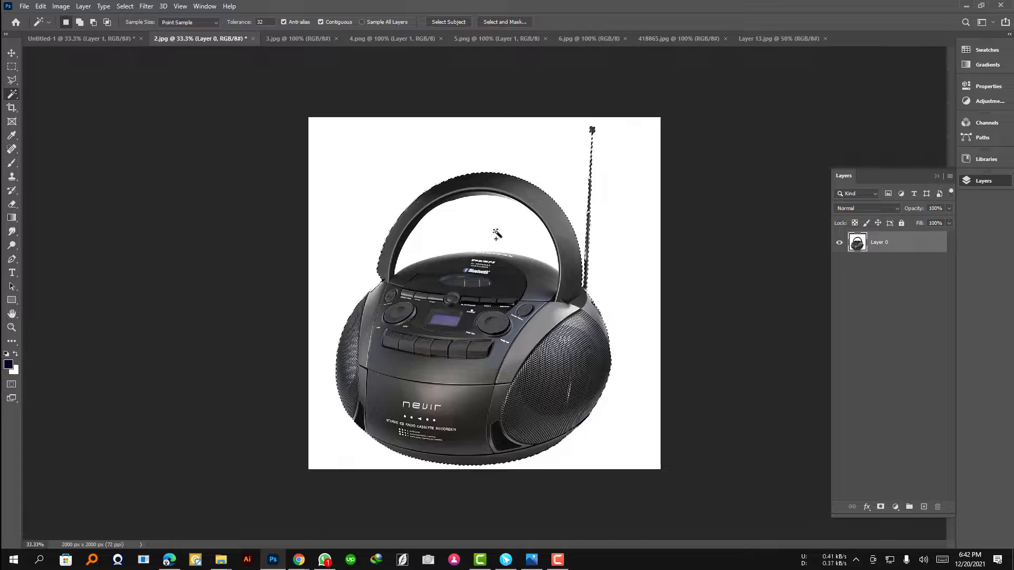
key("ctrl+alt+r")
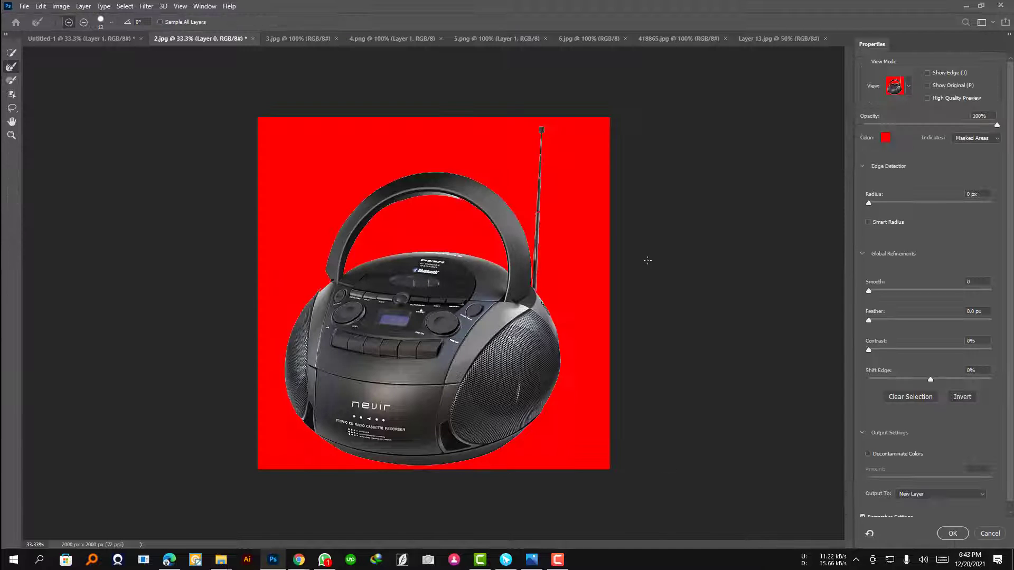
left_click(952, 534)
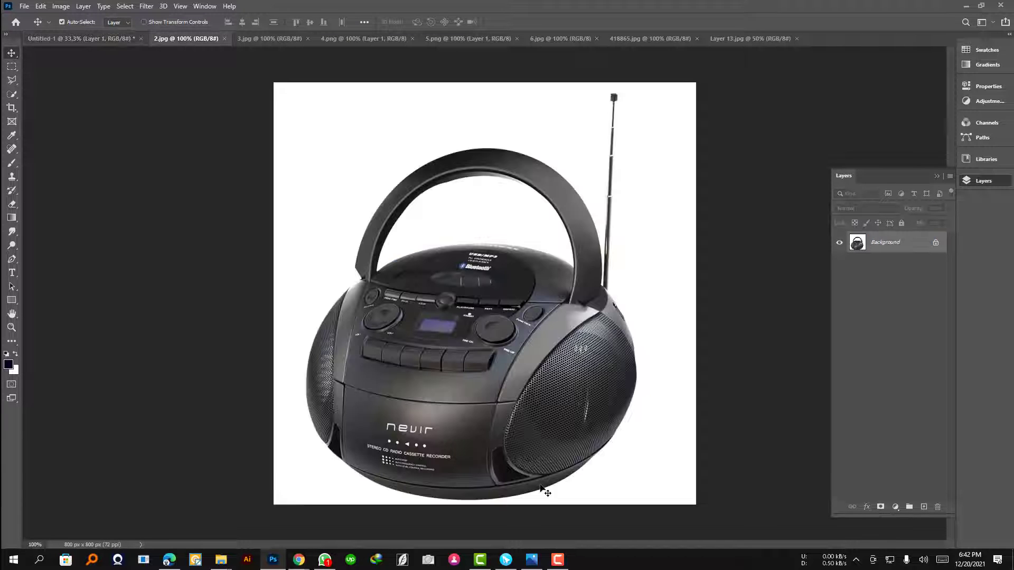
Cancel an Image Size change, then drag the round boombox layer into Untitled-1.
key("ctrl+alt+i")
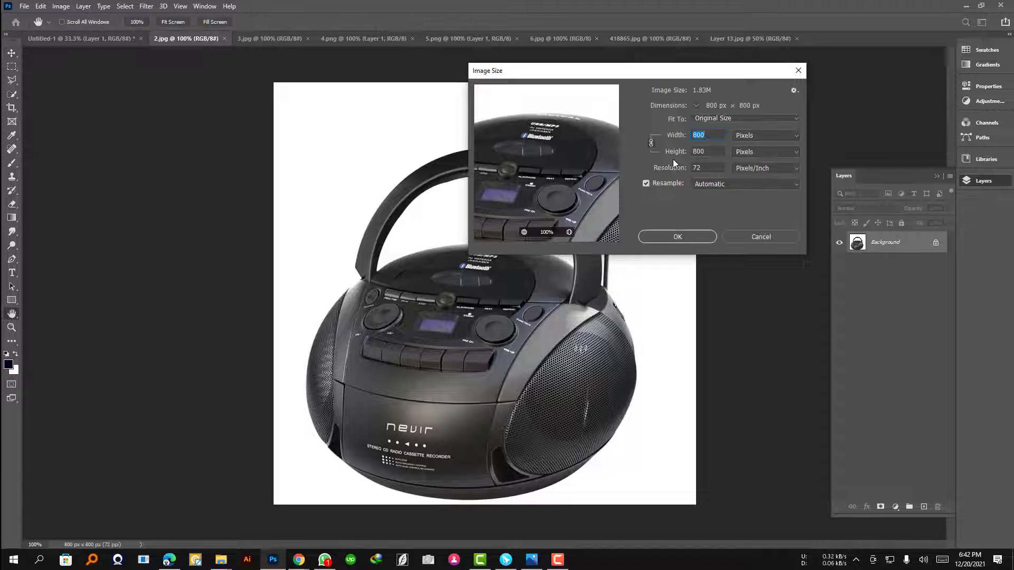
type("20")
key("Escape")
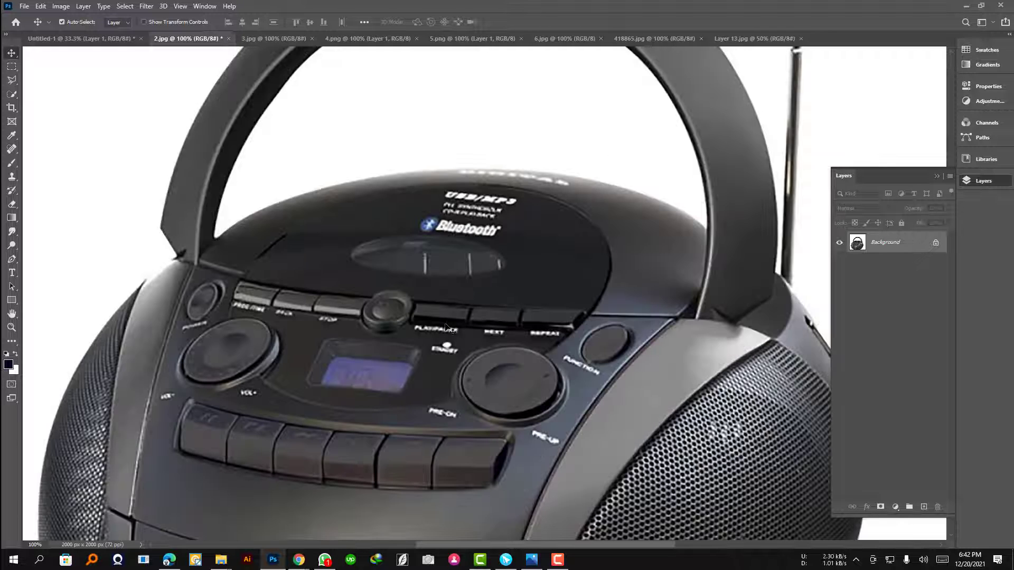
left_click(422, 271, "alt")
left_click(422, 271, "alt")
left_click(423, 271, "alt")
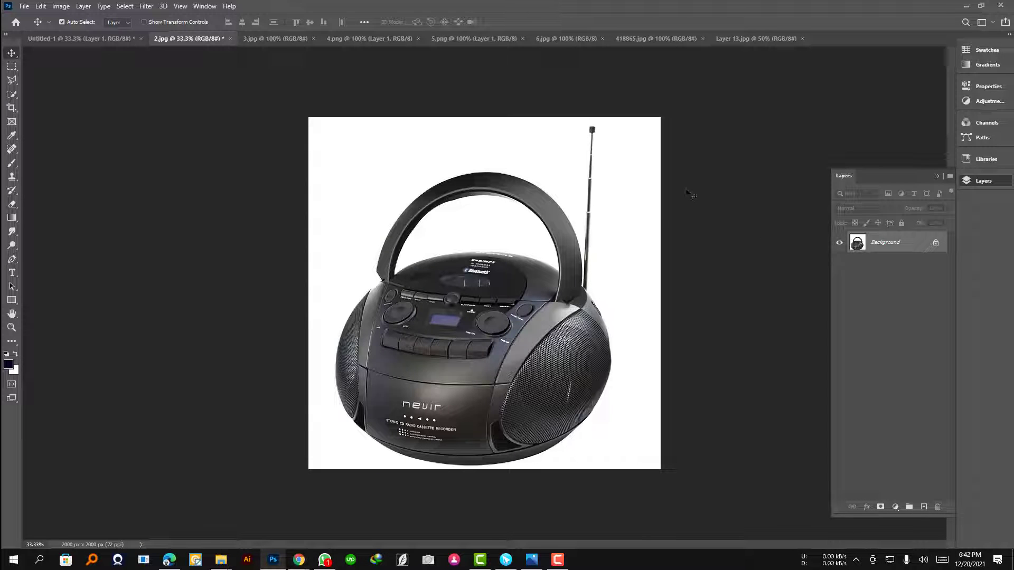
mouse_move(690, 193)
left_mouse_down()
mouse_move(63, 55)
mouse_move(427, 186)
left_mouse_up()
Scale the round boombox to about 36% and place it above the large boombox.
key("ctrl+t")
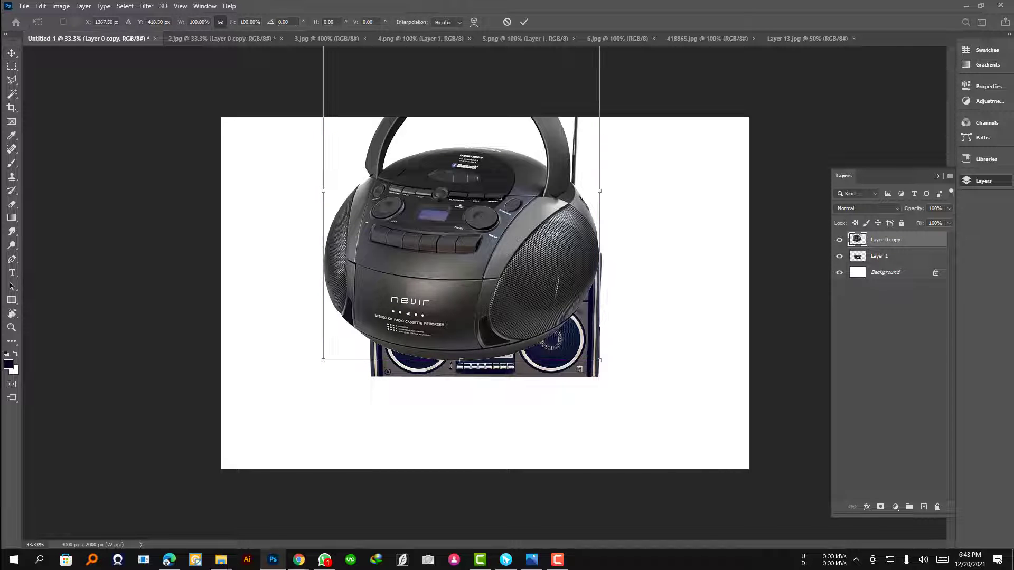
left_click_drag(462, 361, 461, 238)
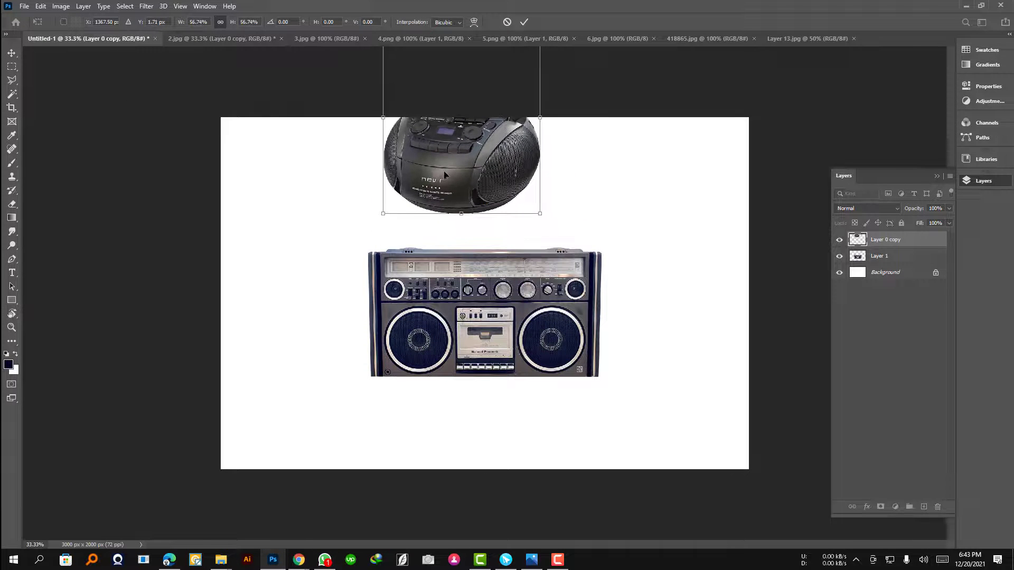
left_click_drag(444, 170, 479, 199)
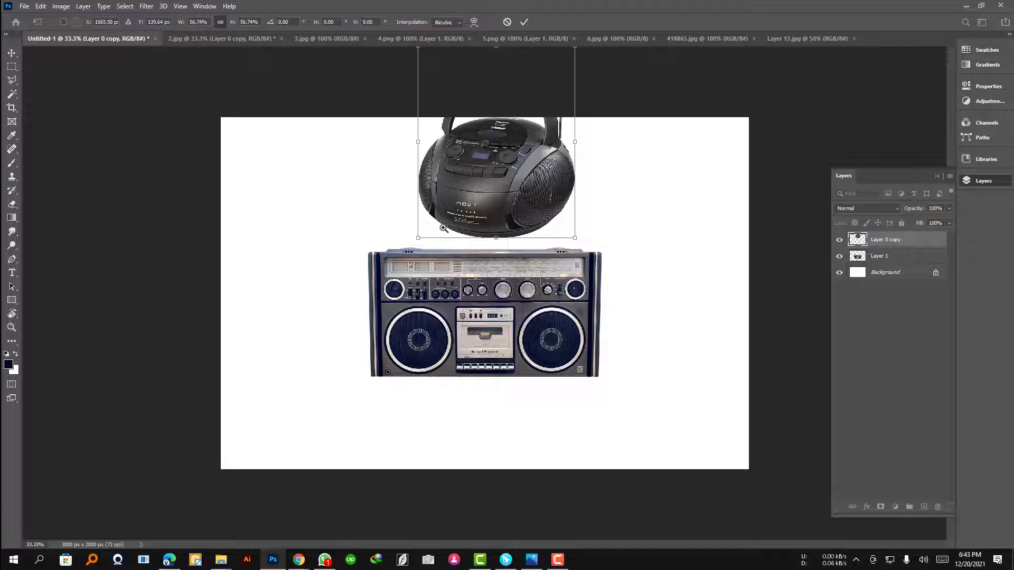
key("ctrl+minus")
left_click_drag(493, 106, 488, 161)
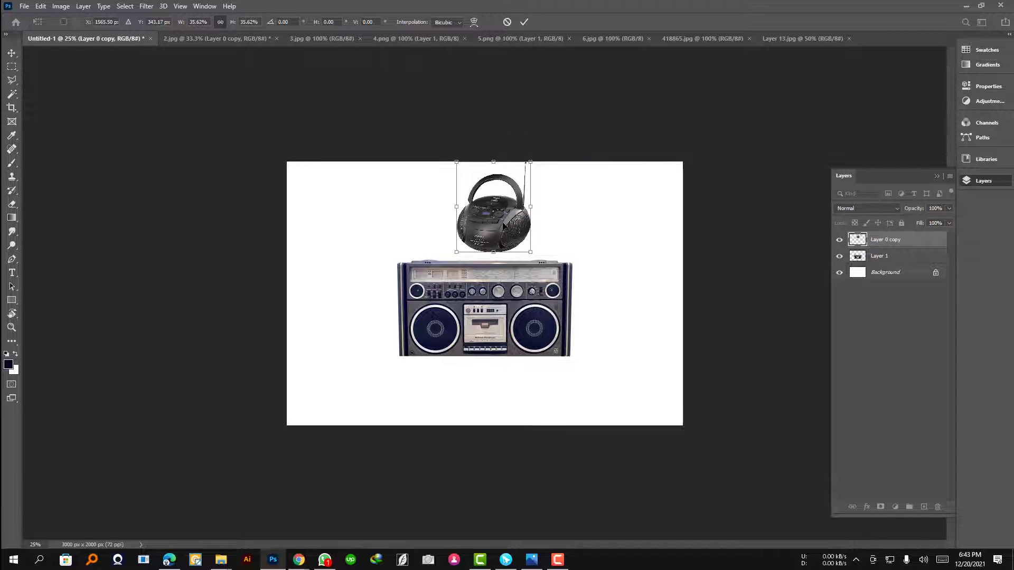
left_click_drag(505, 226, 495, 226)
key("Return")
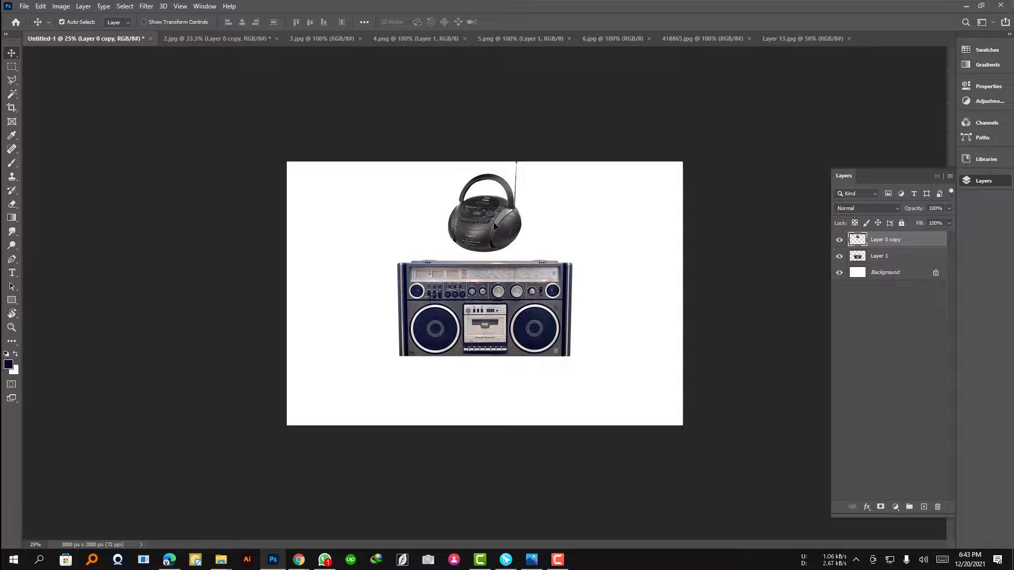
Shrink the large boombox to about 89%.
key("ctrl+plus")
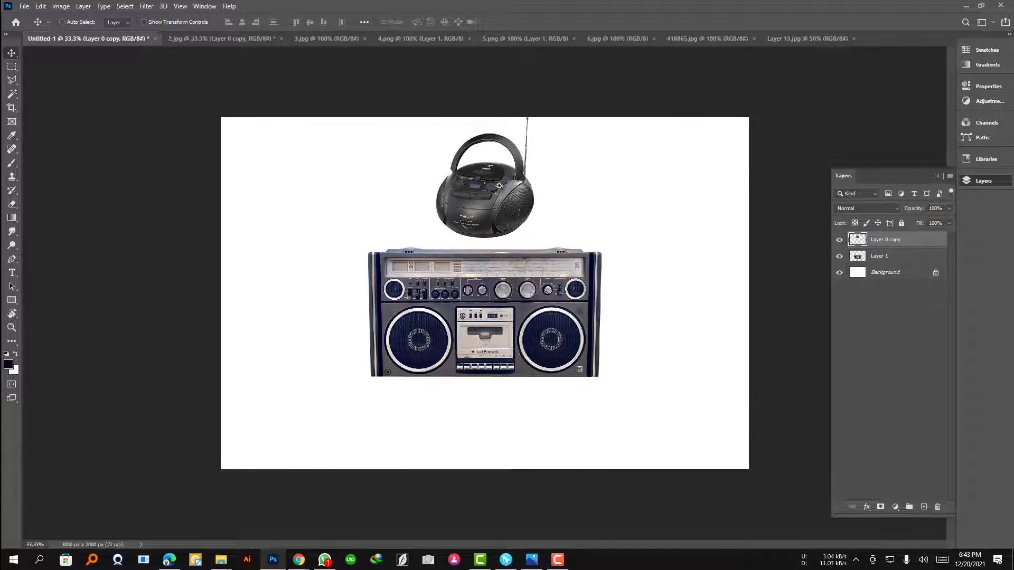
key("ctrl+plus")
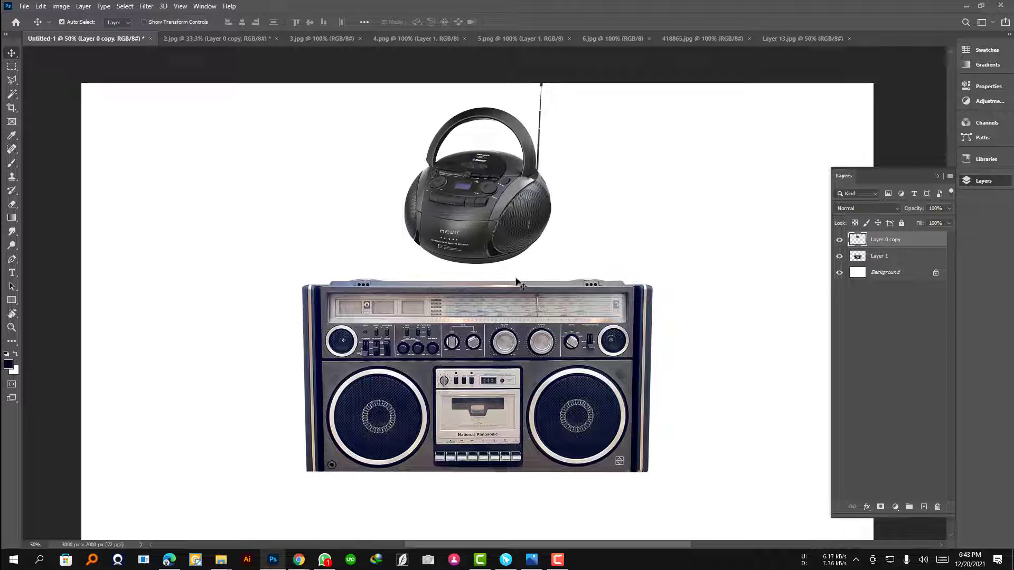
left_click(626, 336)
key("ctrl+t")
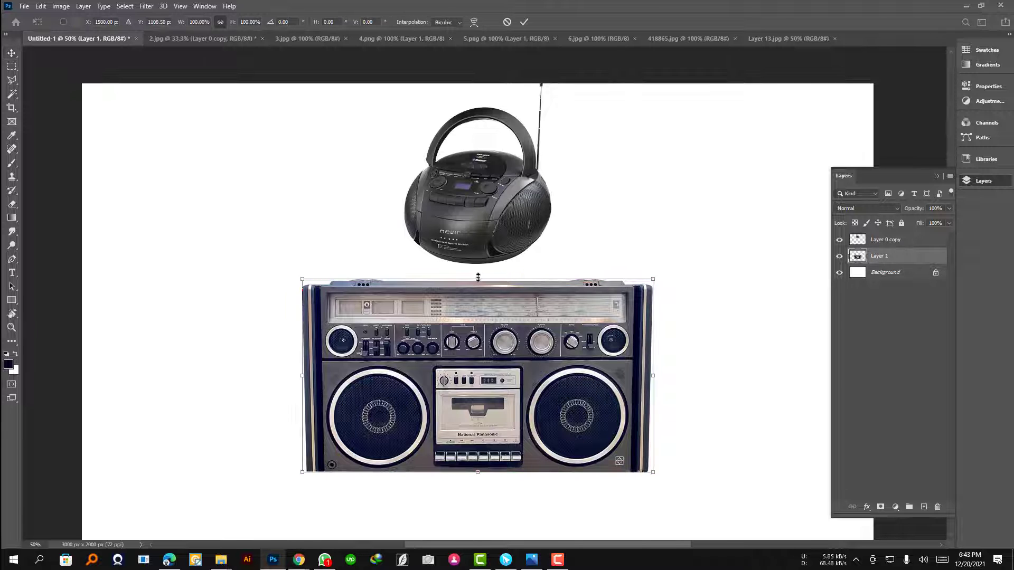
left_click_drag(478, 280, 477, 299)
key("Return")
Shrink the round boombox slightly more and review the whole composition.
left_click(885, 239)
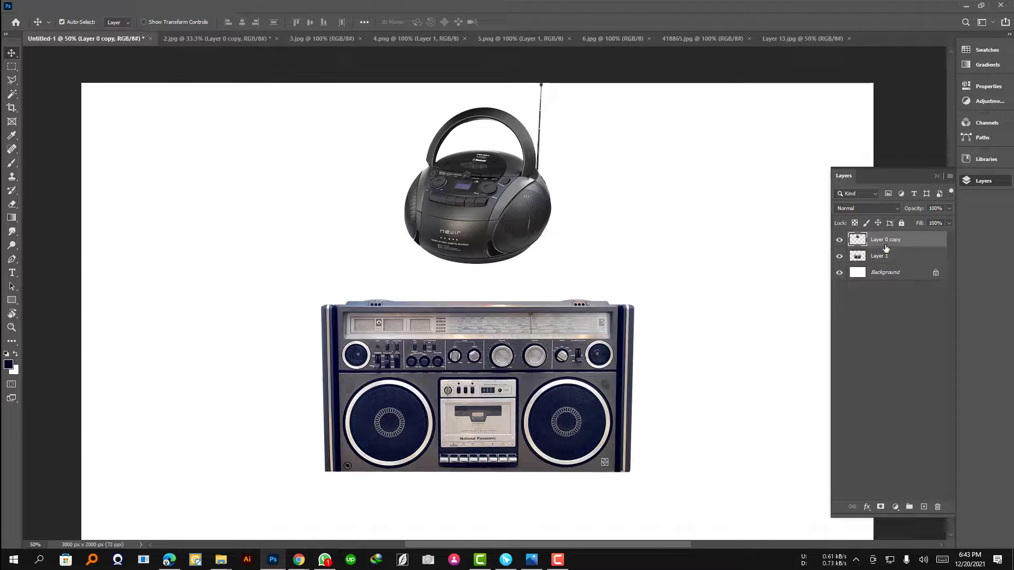
key("ctrl+t")
left_click_drag(479, 83, 478, 98)
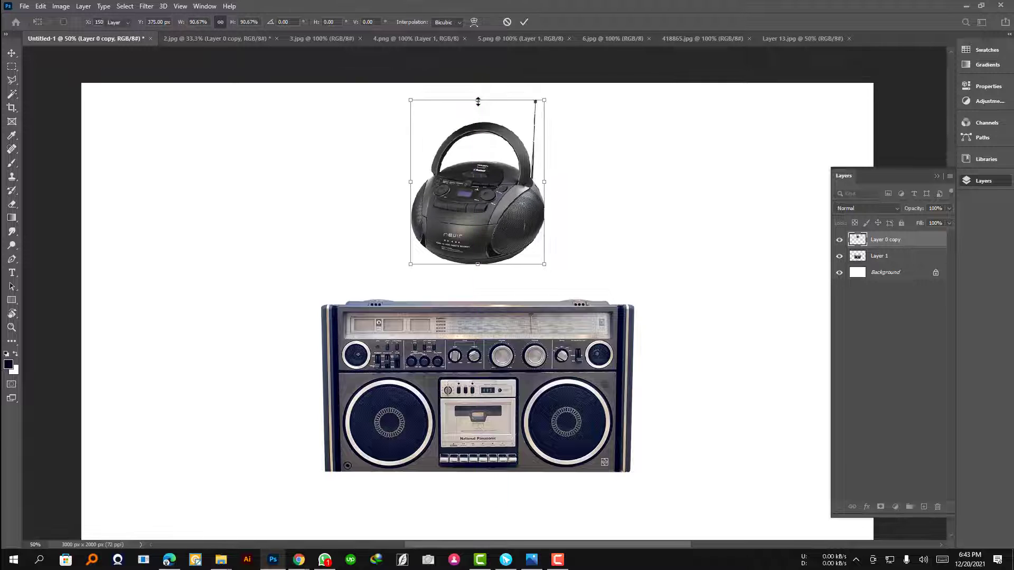
key("Return")
scroll(510, 148, "down", 2)
scroll(511, 148, "down", 2)
scroll(510, 147, "down", 1)
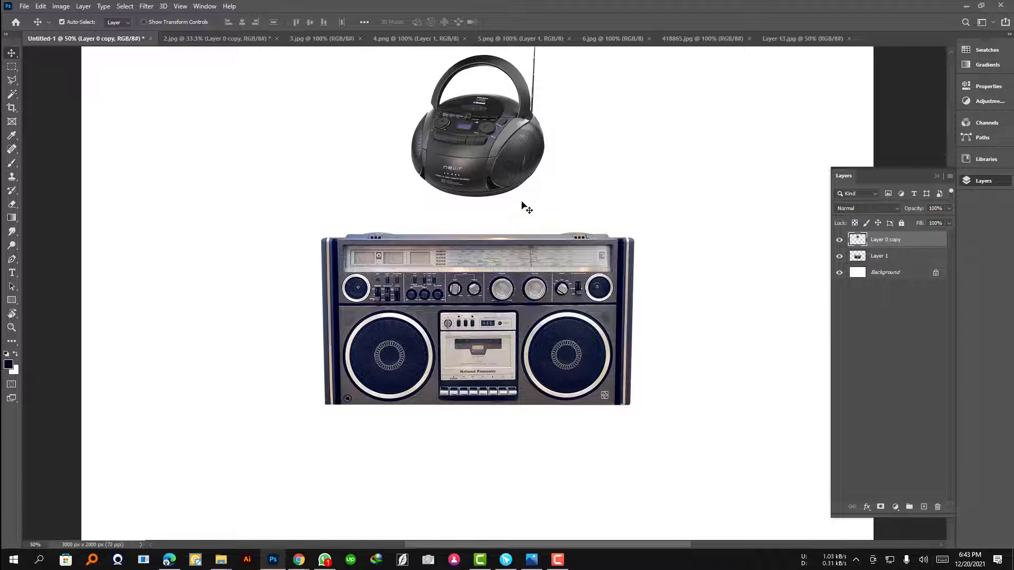
key("ctrl+minus")
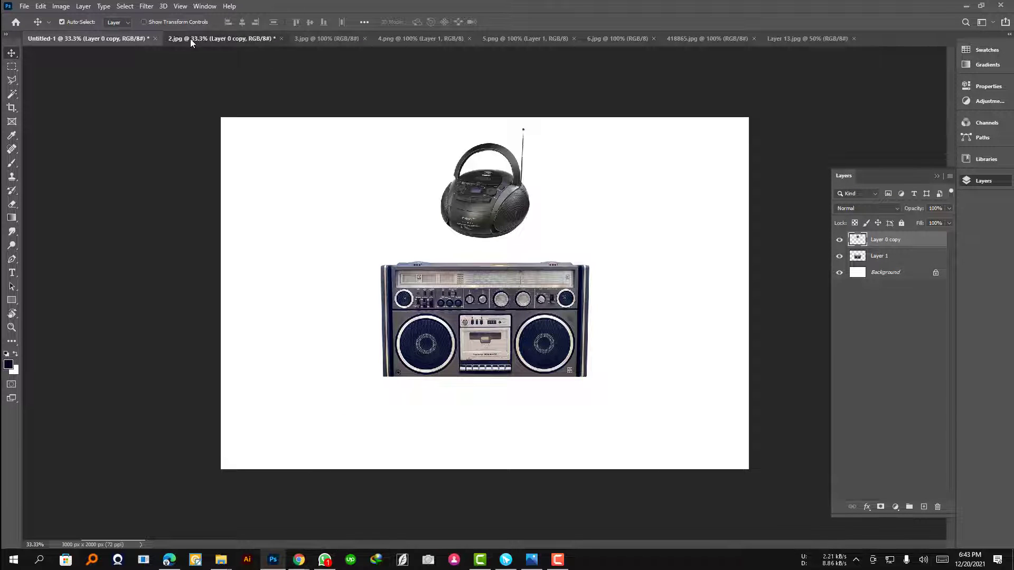
left_click(174, 38)
Resize the 3.jpg speaker image to 1000 px wide.
left_click(308, 39)
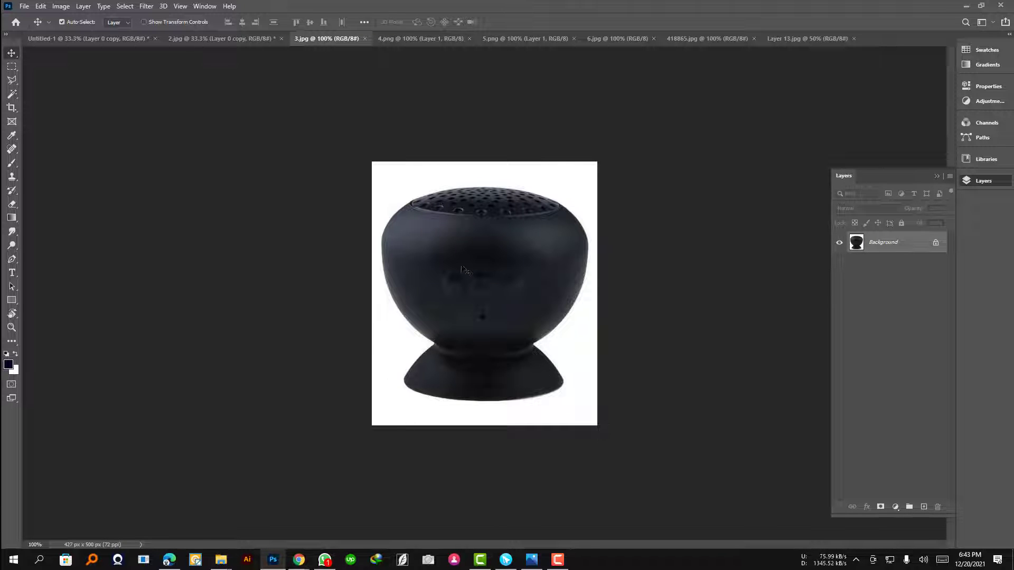
key("ctrl+alt+i")
type("1000")
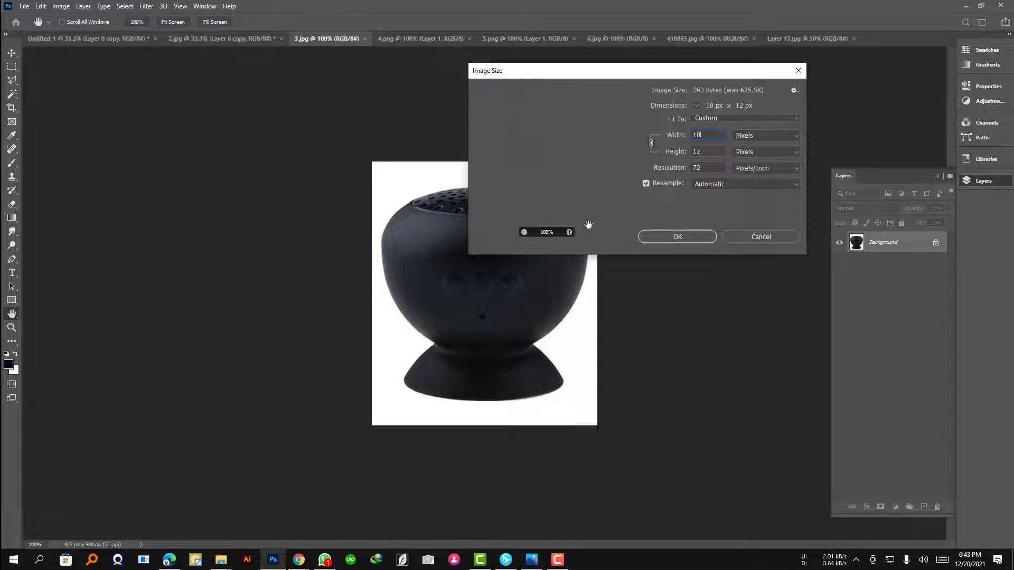
key("Return")
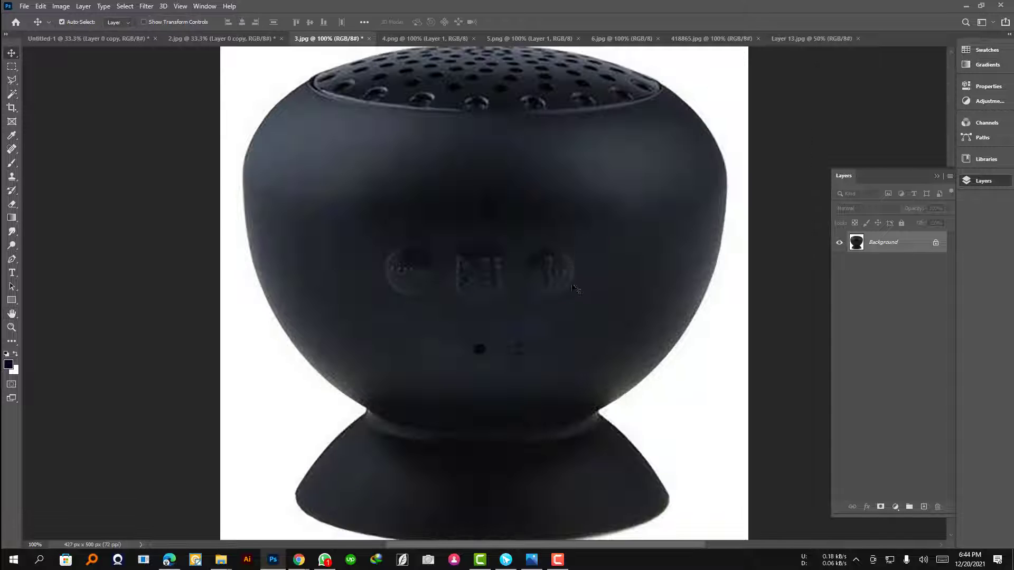
left_click(397, 198, "alt")
Cut the speaker from its white background onto a new layer and drag it into Untitled-1.
left_click(935, 243)
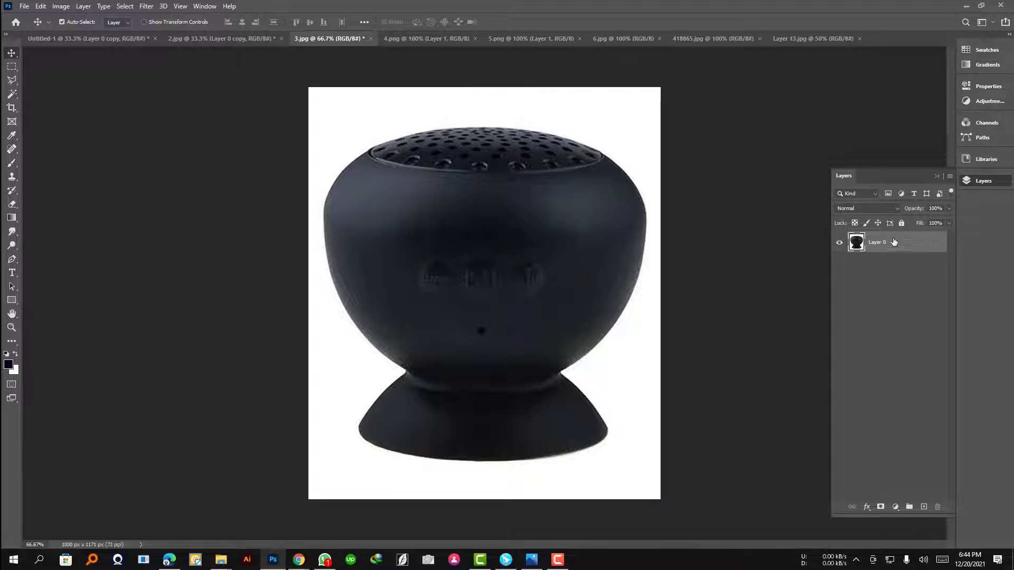
left_click(9, 95)
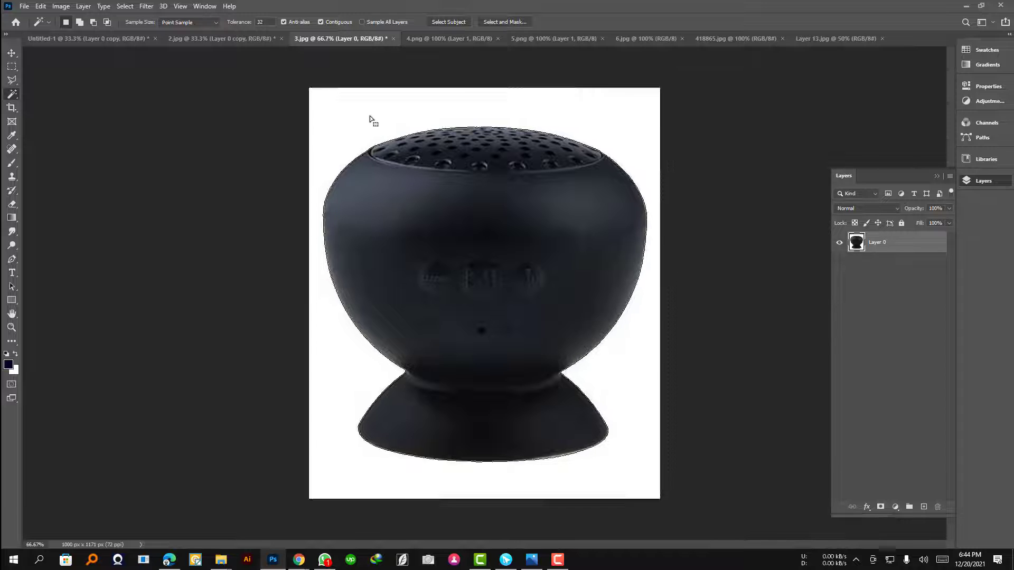
left_click(370, 116)
key("ctrl+shift+i")
key("ctrl+alt+r")
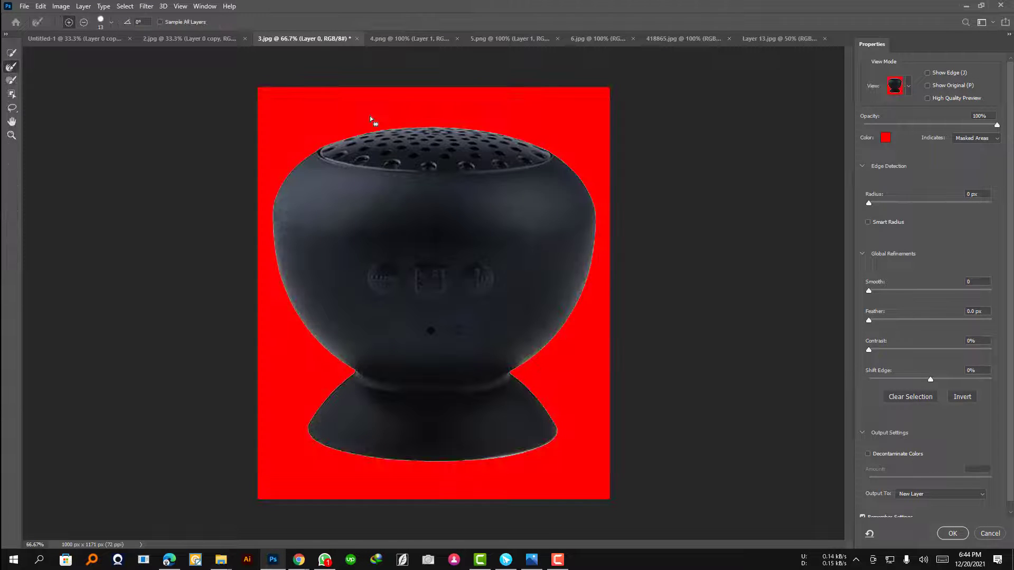
key("Return")
key("v")
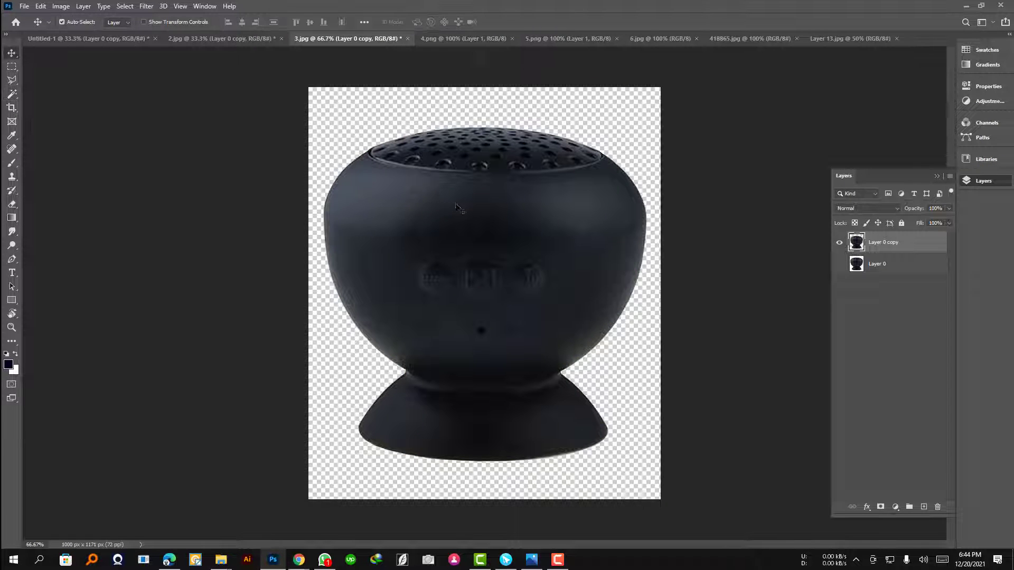
mouse_move(446, 203)
left_mouse_down()
mouse_move(143, 46)
mouse_move(509, 270)
left_mouse_up()
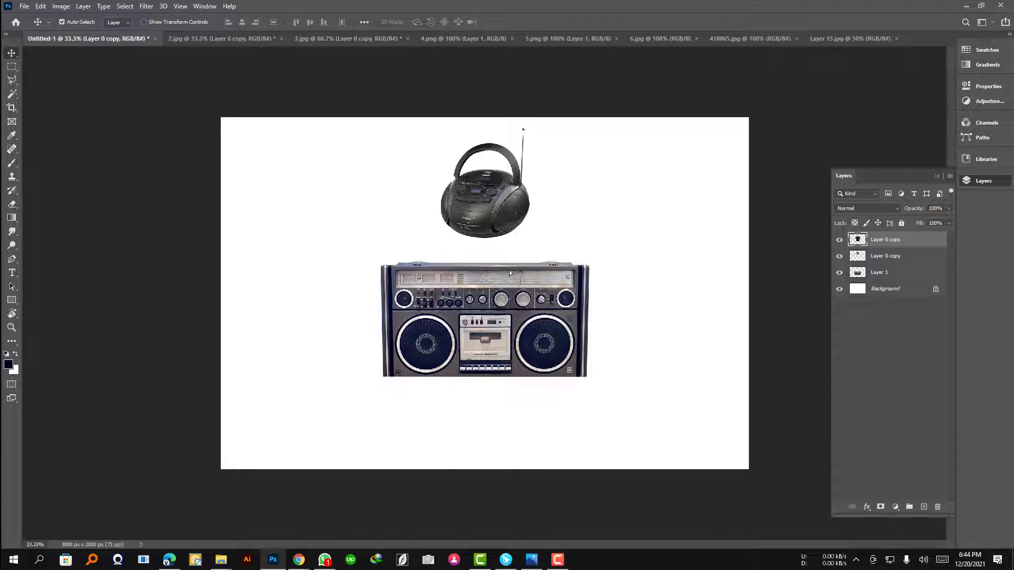
Shrink the black speaker to about 44% and move it onto the large boombox.
key("ctrl+t")
left_click_drag(491, 348, 498, 255)
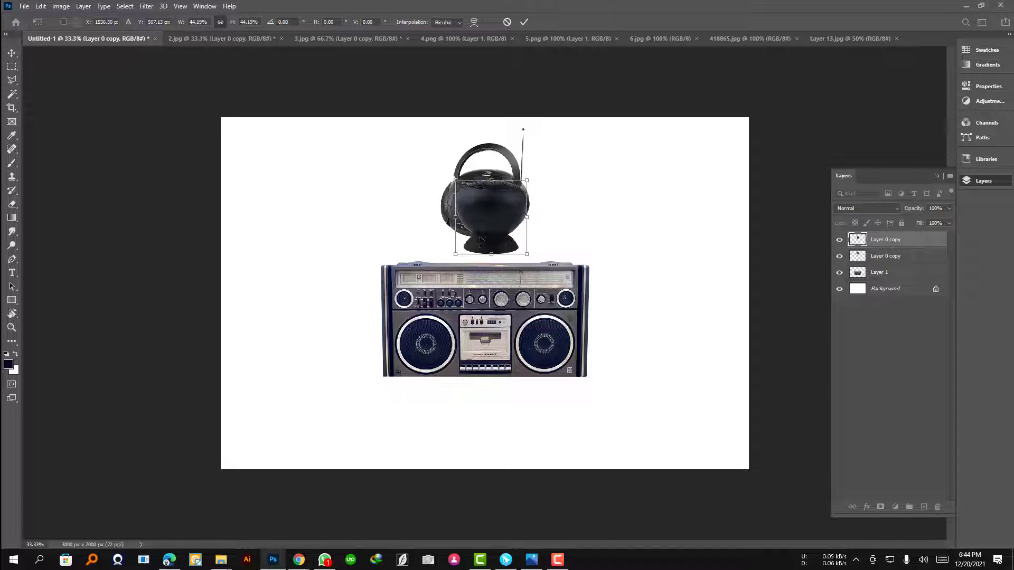
key("Return")
mouse_move(486, 227)
left_mouse_down()
mouse_move(465, 222)
mouse_move(485, 244)
left_mouse_up()
key("ctrl+t")
key("Return")
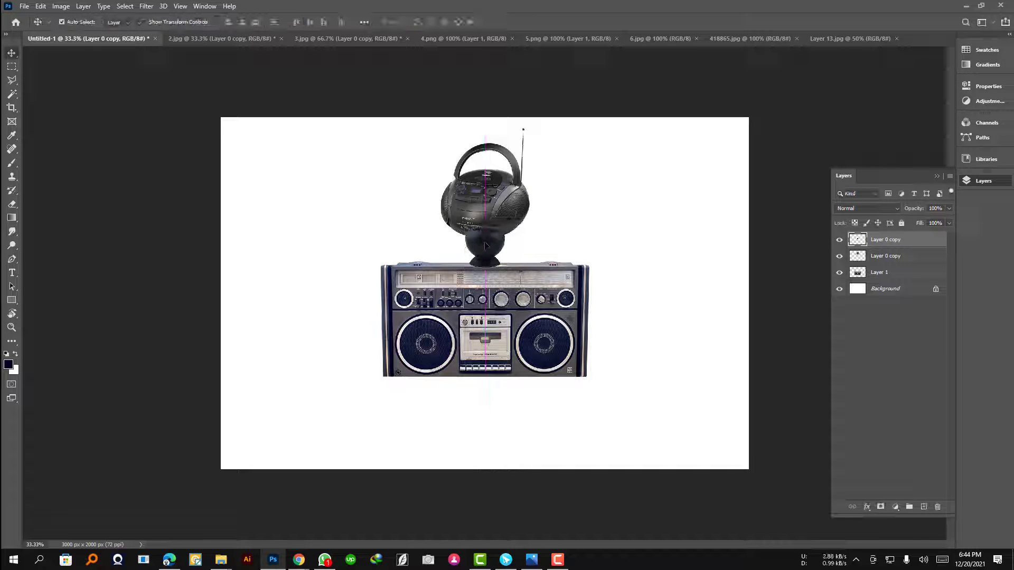
Send the speaker behind the round boombox and squash it to sit on the boombox.
key("ctrl+bracketleft")
left_click(484, 243)
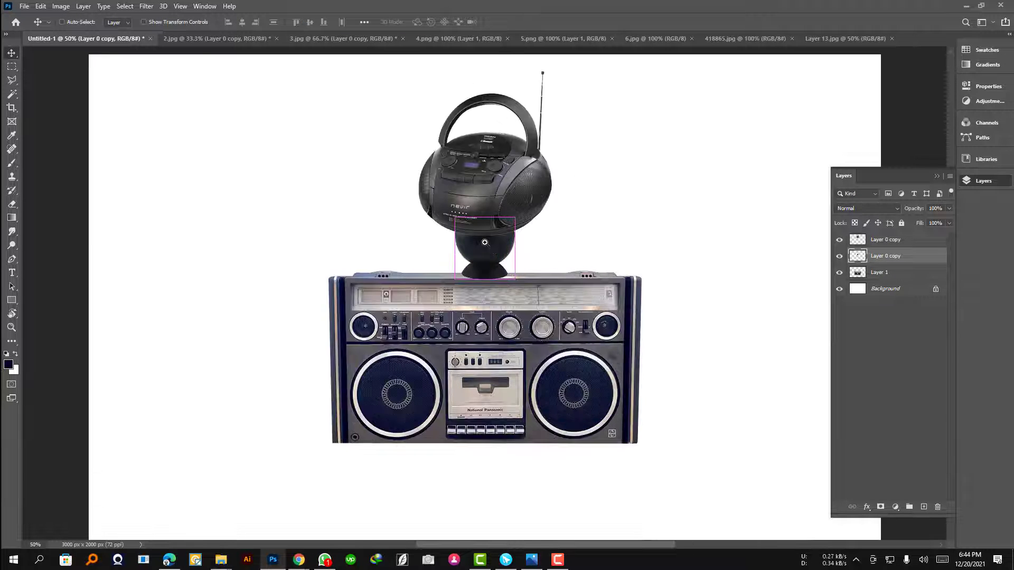
key("ctrl+t")
left_click_drag(486, 289, 484, 274)
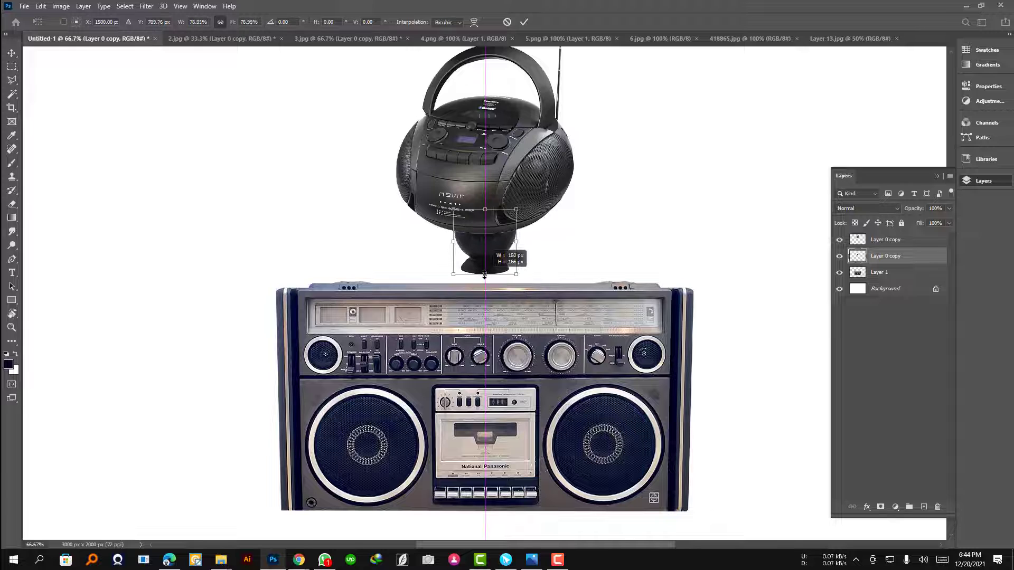
key("Return")
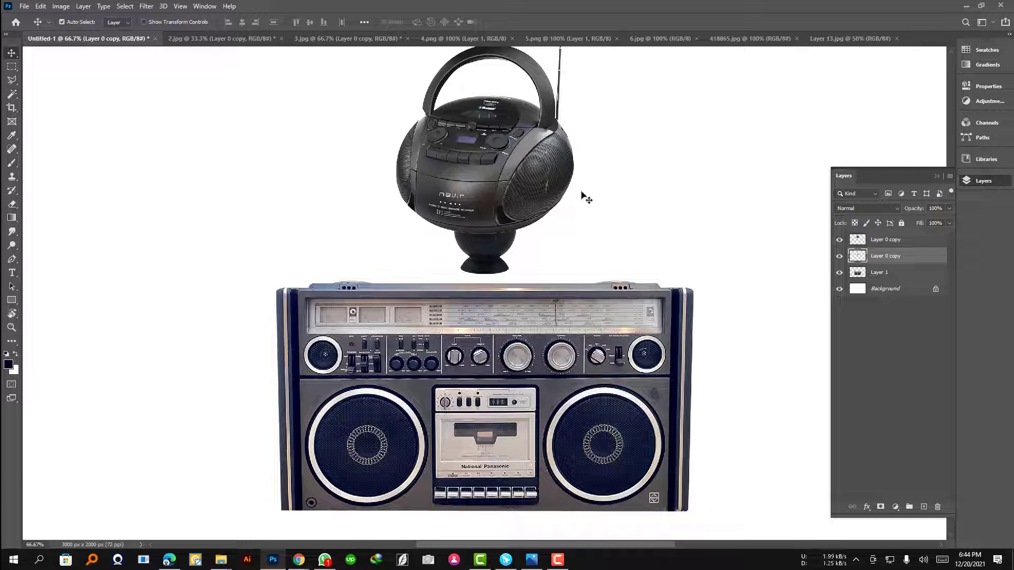
Set the alignment option Align To: Canvas and deselect the speaker layer.
left_click(365, 22)
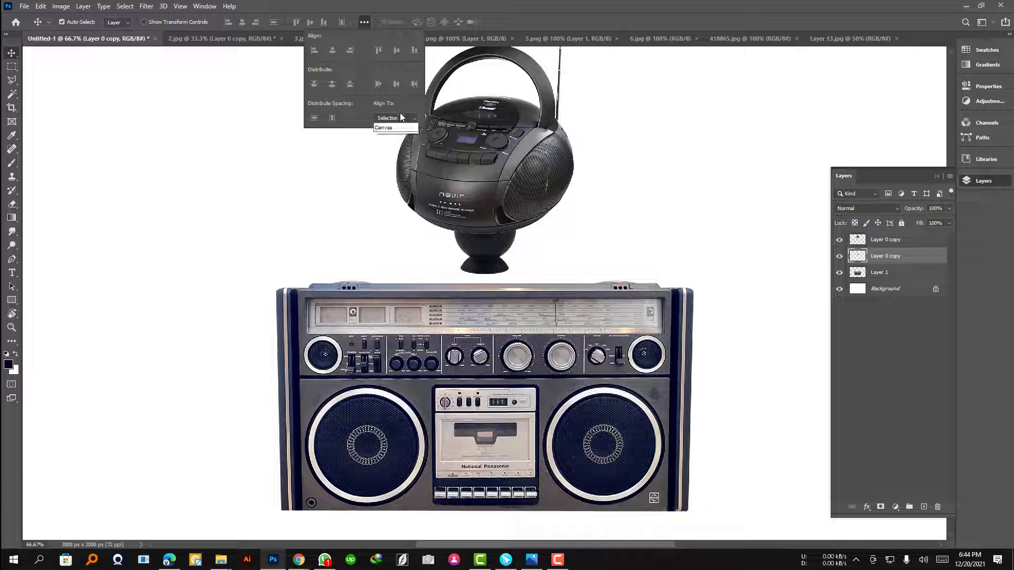
left_click(396, 118)
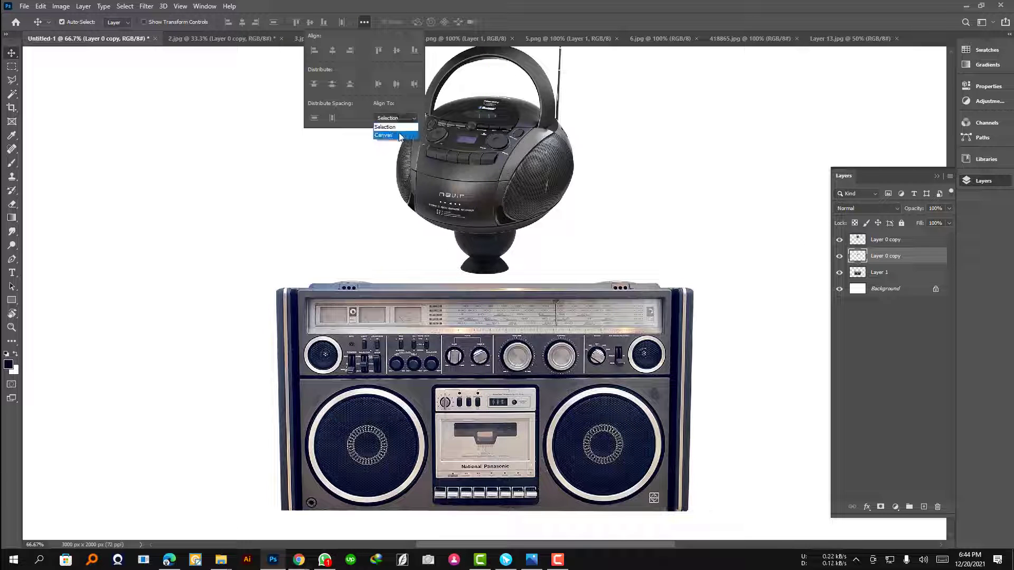
left_click(914, 334)
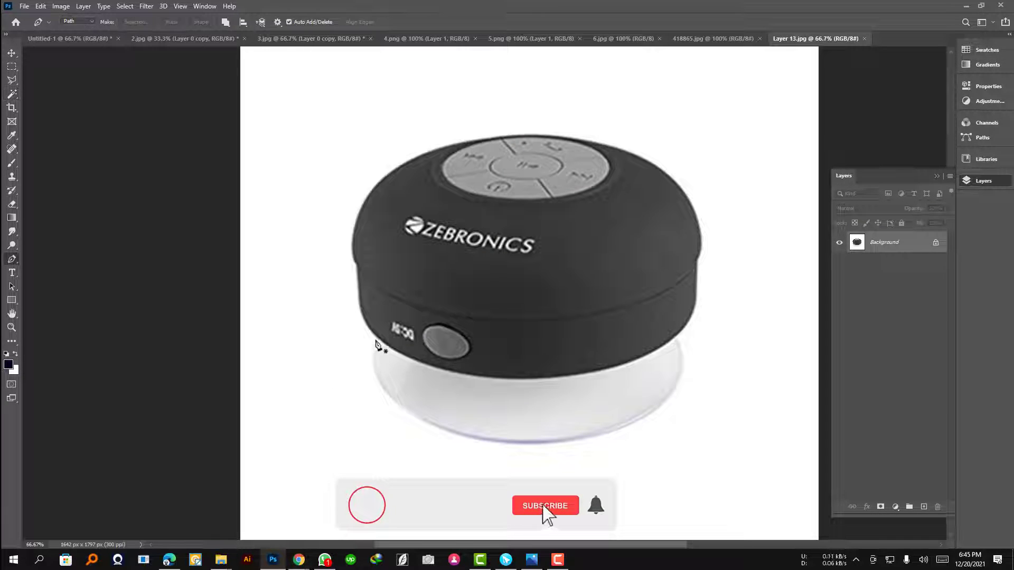
Begin a pen path curving along the Zebronics speaker's base and bottom edge.
left_click(377, 341)
mouse_move(417, 417)
left_mouse_down()
mouse_move(475, 444)
mouse_move(474, 455)
left_mouse_up()
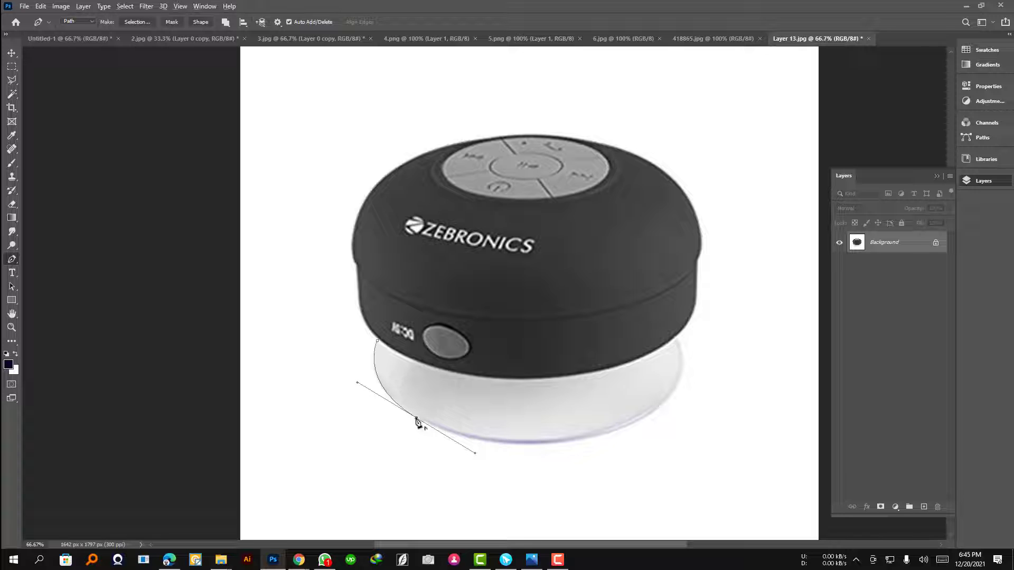
left_click_drag(576, 443, 652, 433)
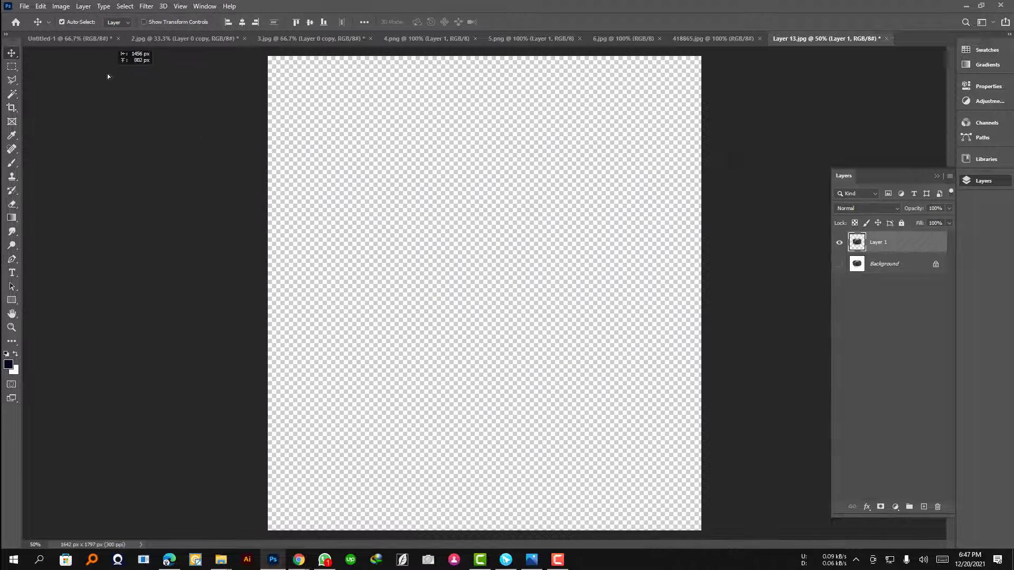
Shrink the Zebronics speaker to about a fifth, place it on the big boombox, send it backward.
left_click(87, 36)
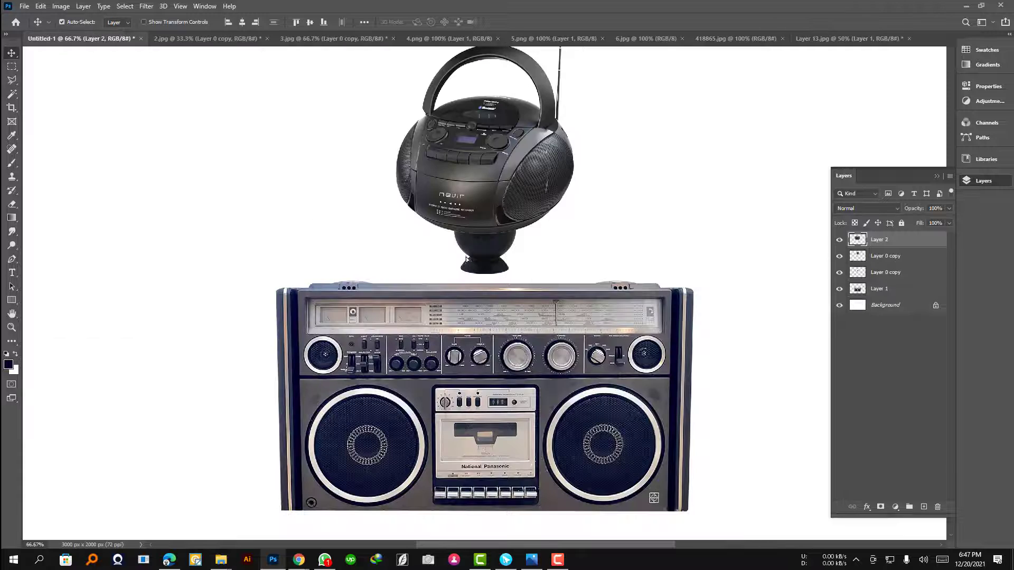
key("ctrl+t")
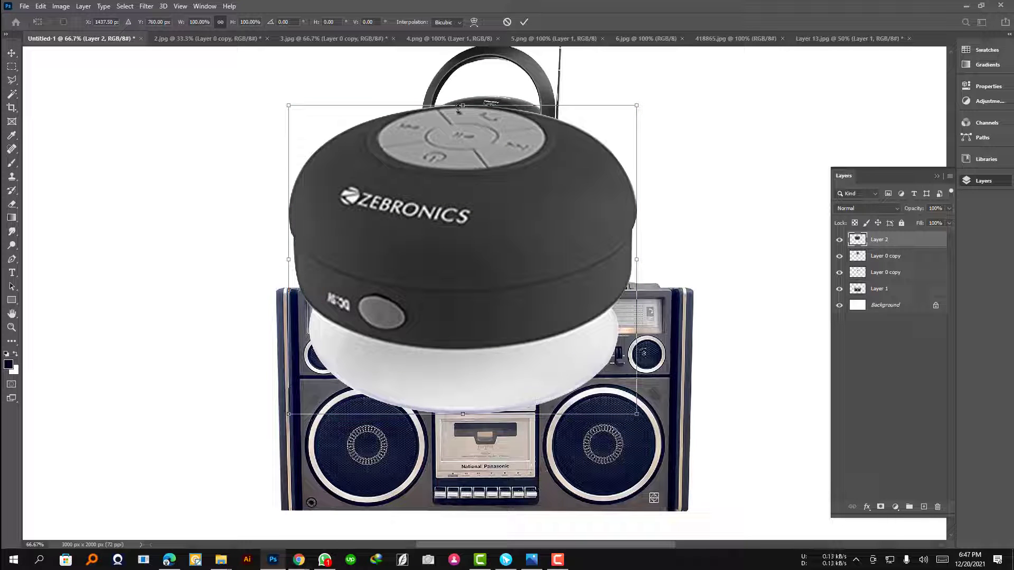
left_click_drag(458, 107, 461, 260)
left_click_drag(467, 414, 463, 326)
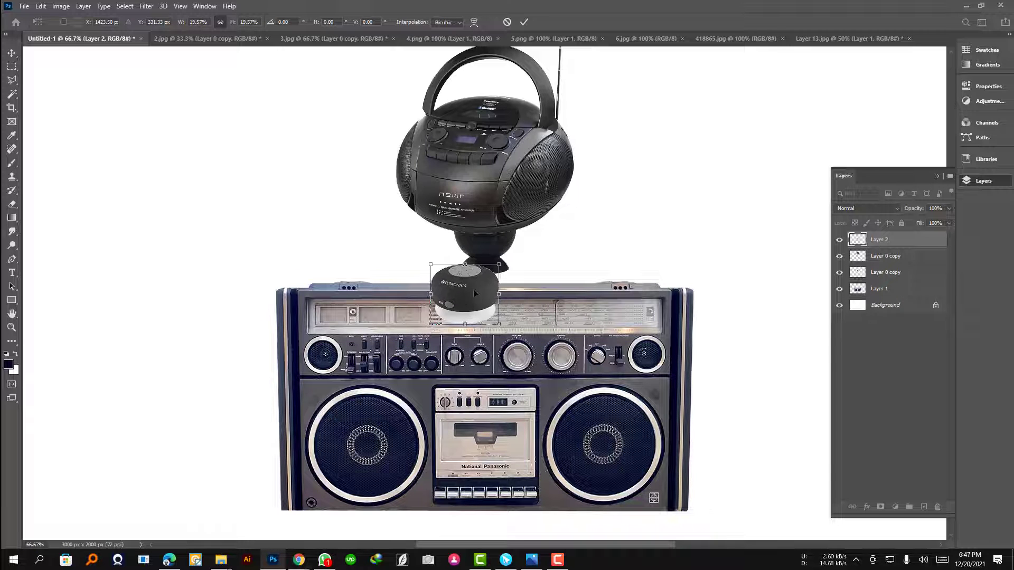
mouse_move(474, 292)
left_mouse_down()
mouse_move(491, 282)
mouse_move(483, 293)
left_mouse_up()
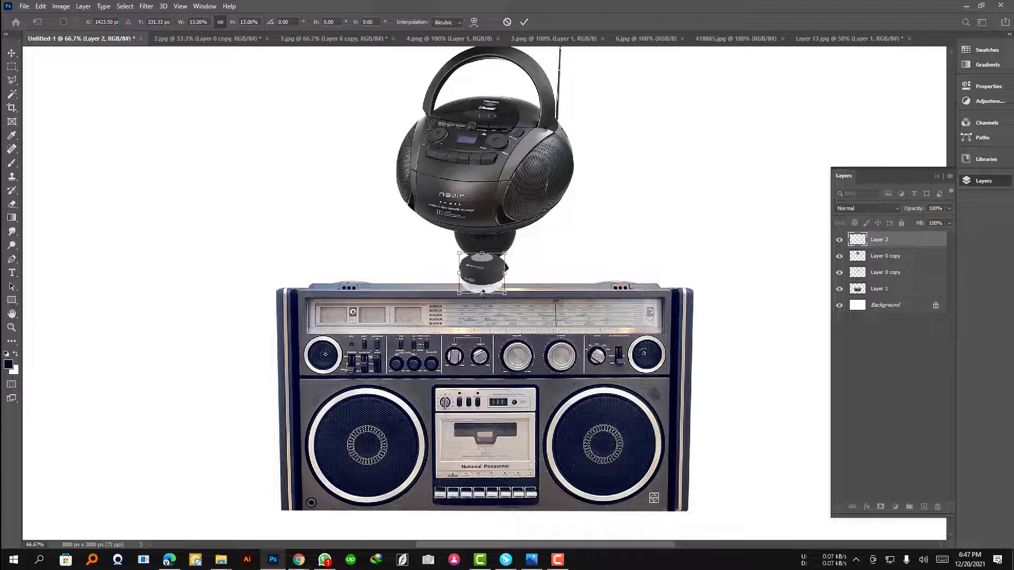
key("Return")
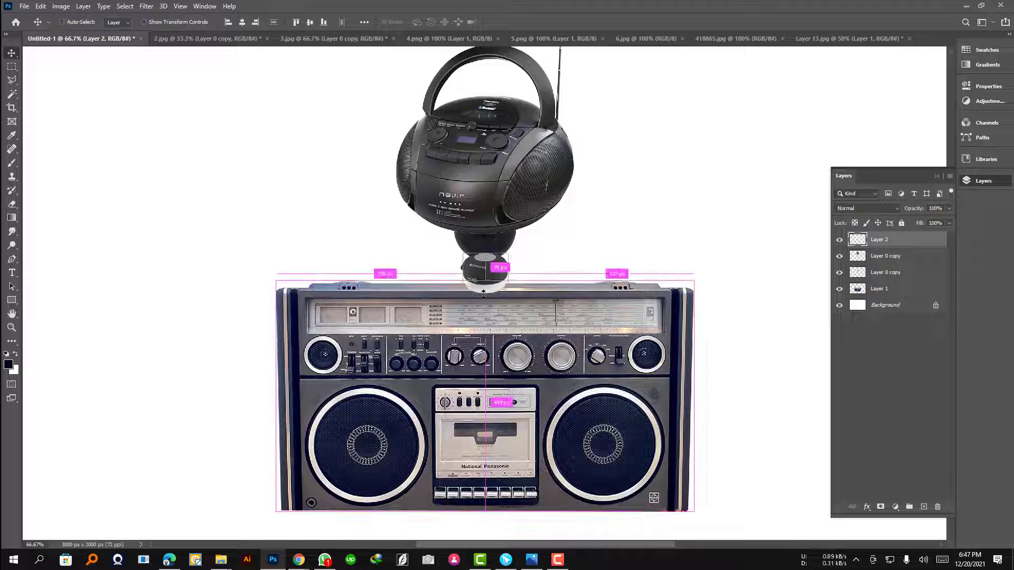
key("ctrl+bracketleft")
key("ctrl+bracketleft")
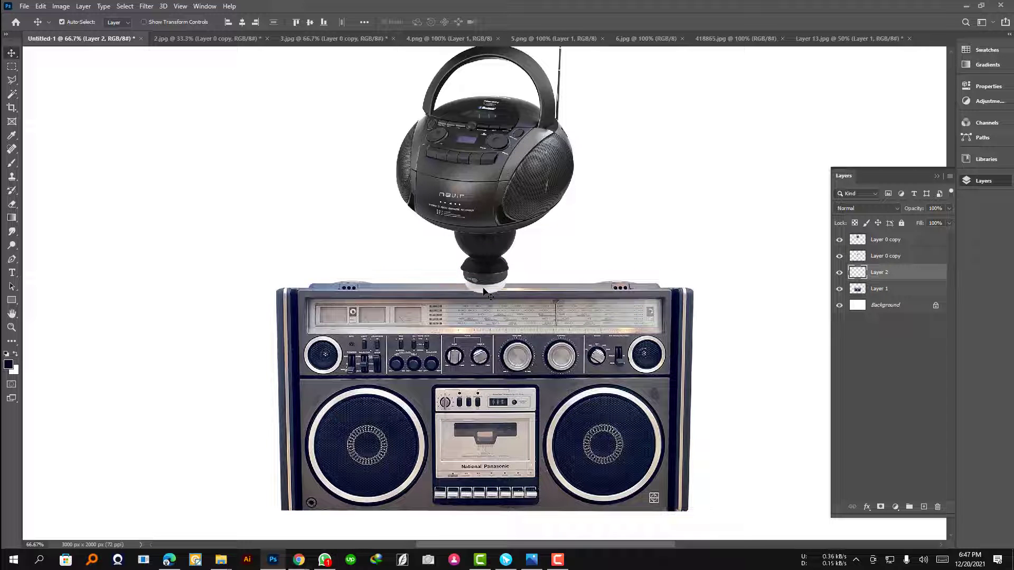
Shrink the ball stand to about 65% and select the top boombox layer.
left_click(496, 280)
key("ctrl+t")
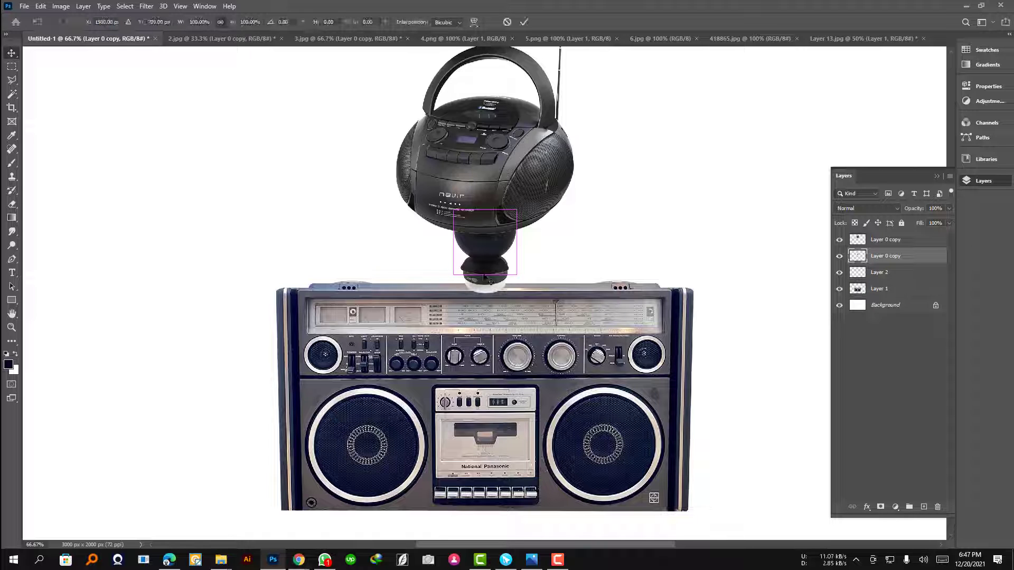
mouse_move(484, 274)
left_mouse_down()
mouse_move(495, 267)
mouse_move(487, 247)
left_mouse_up()
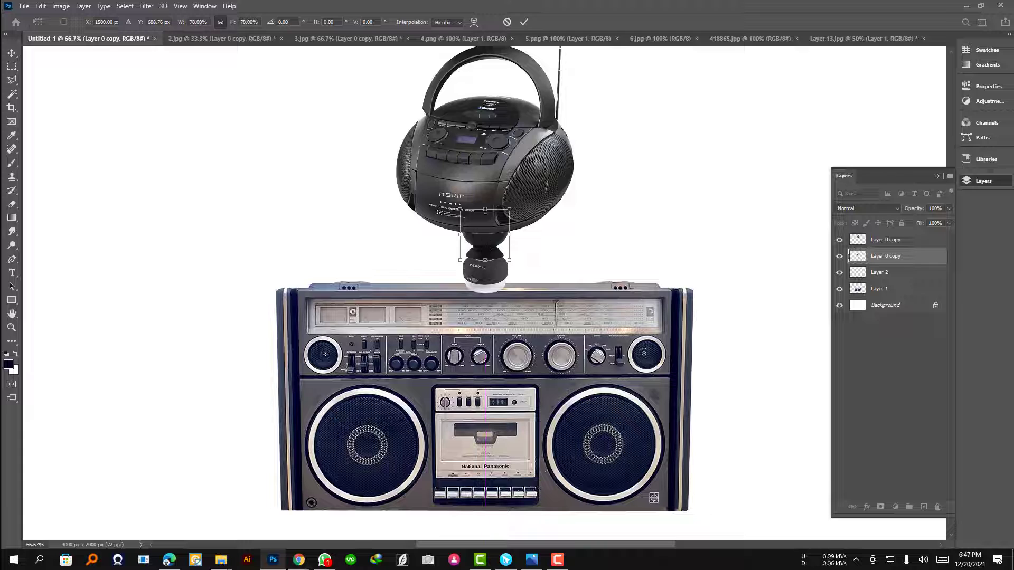
left_click_drag(485, 210, 485, 218)
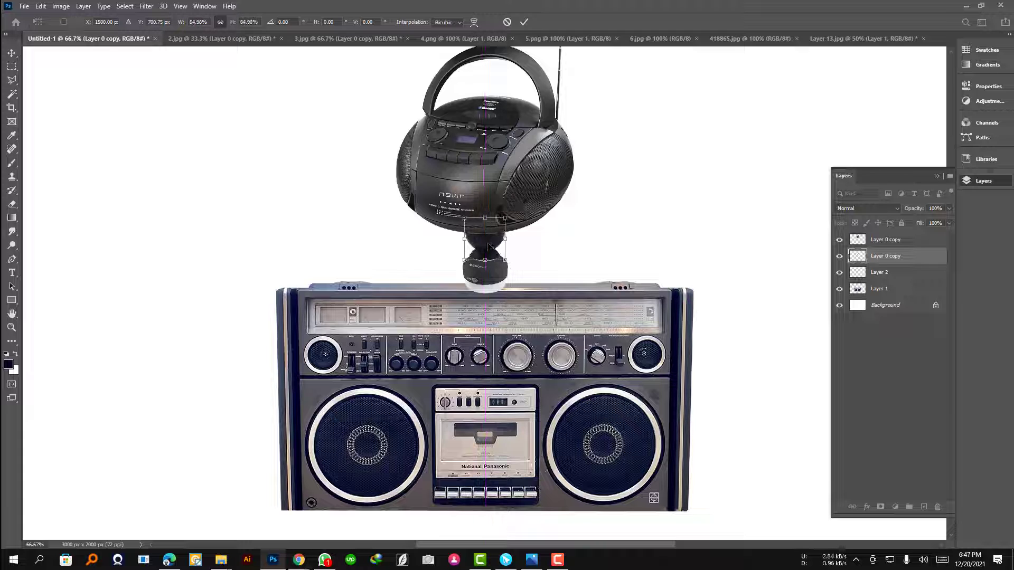
key("Return")
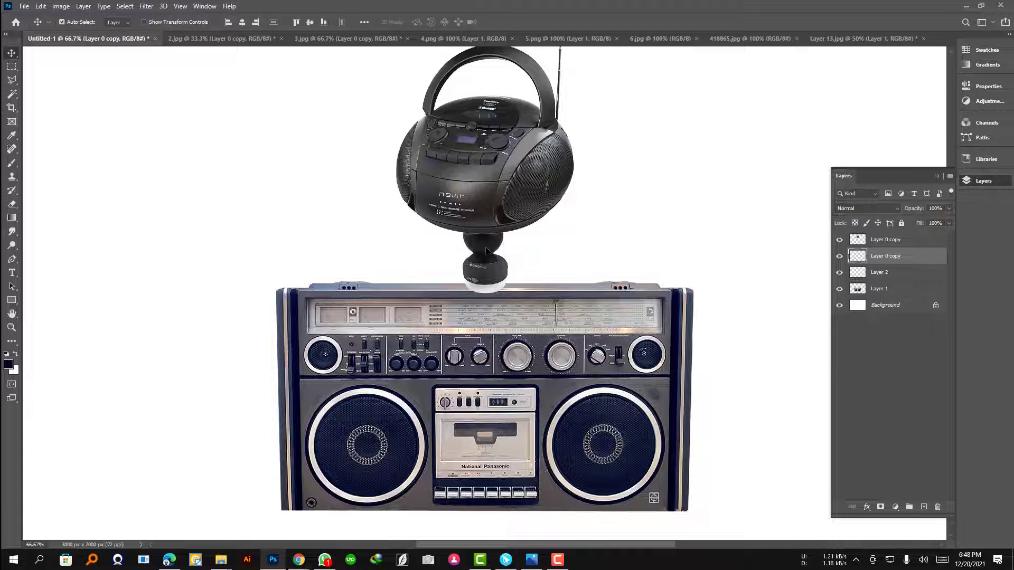
left_click(875, 242)
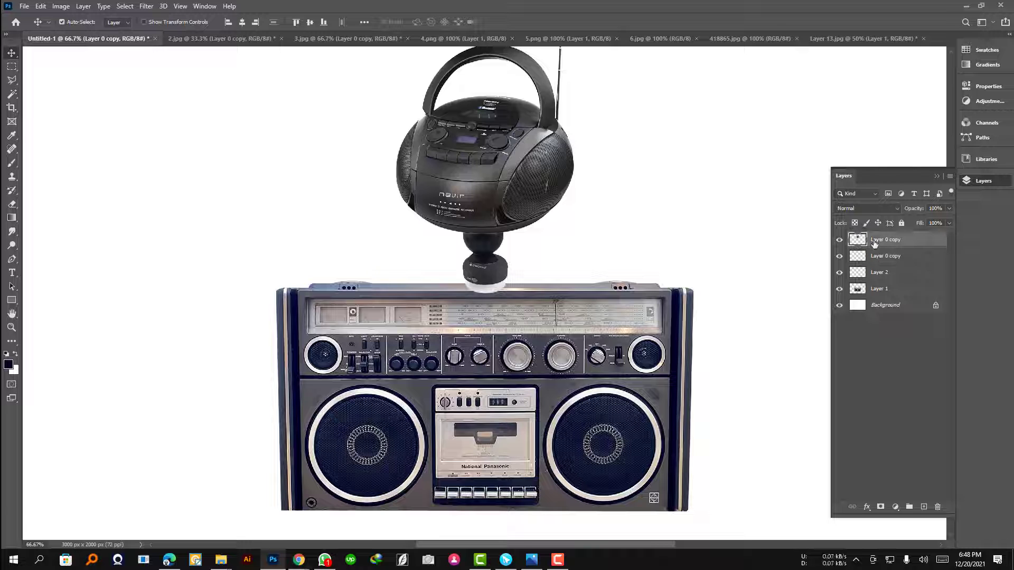
key("ctrl+t")
Enlarge the Layer 2 speaker to about 109%.
key("Return")
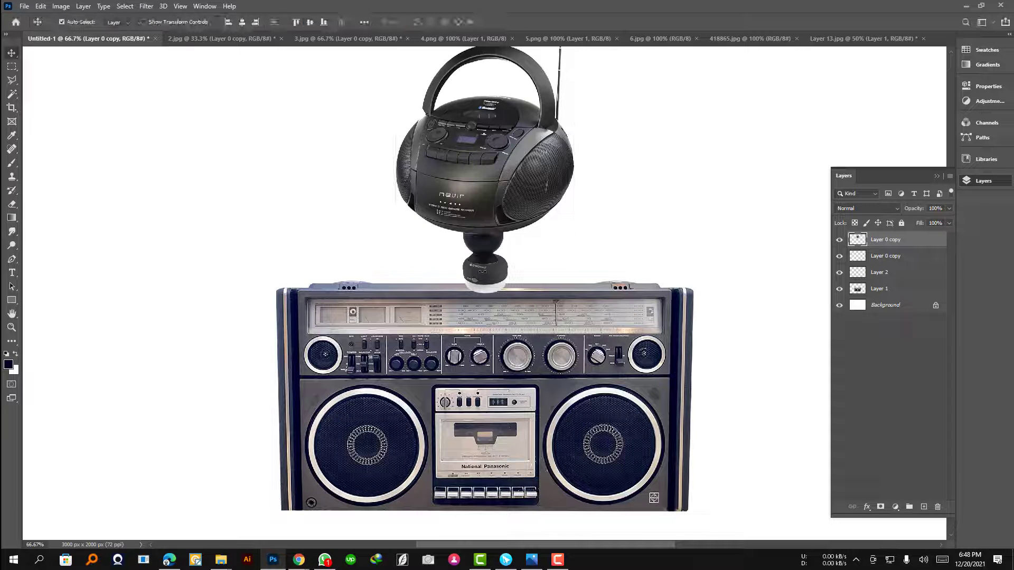
left_click(839, 272)
left_click(879, 272)
key("ctrl+t")
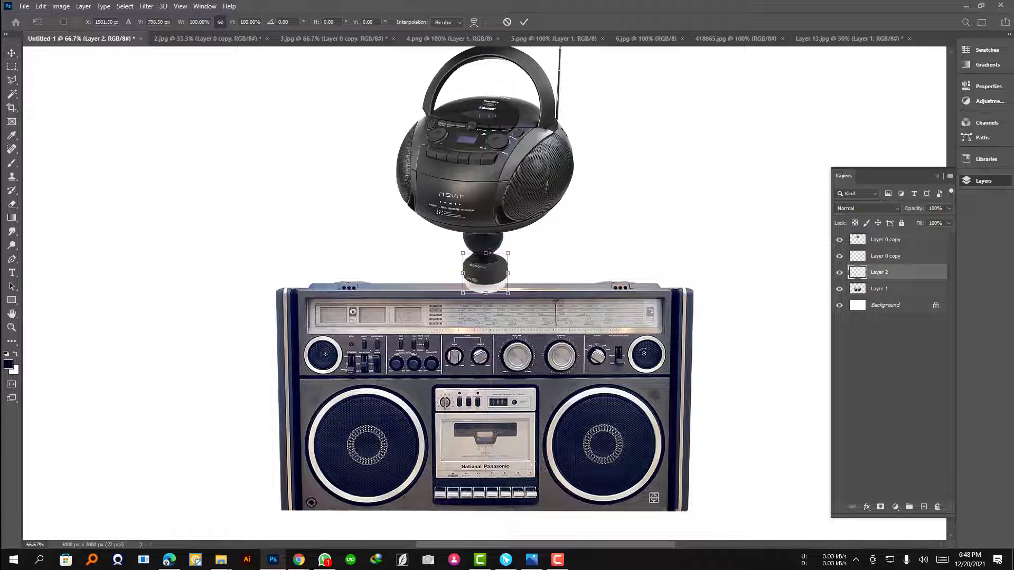
left_click_drag(485, 254, 485, 292)
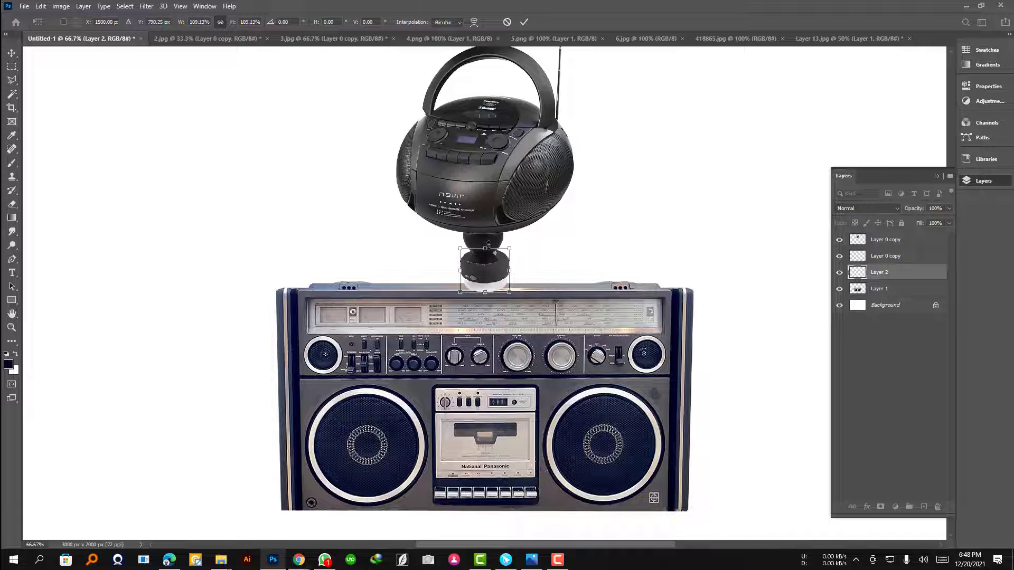
key("Return")
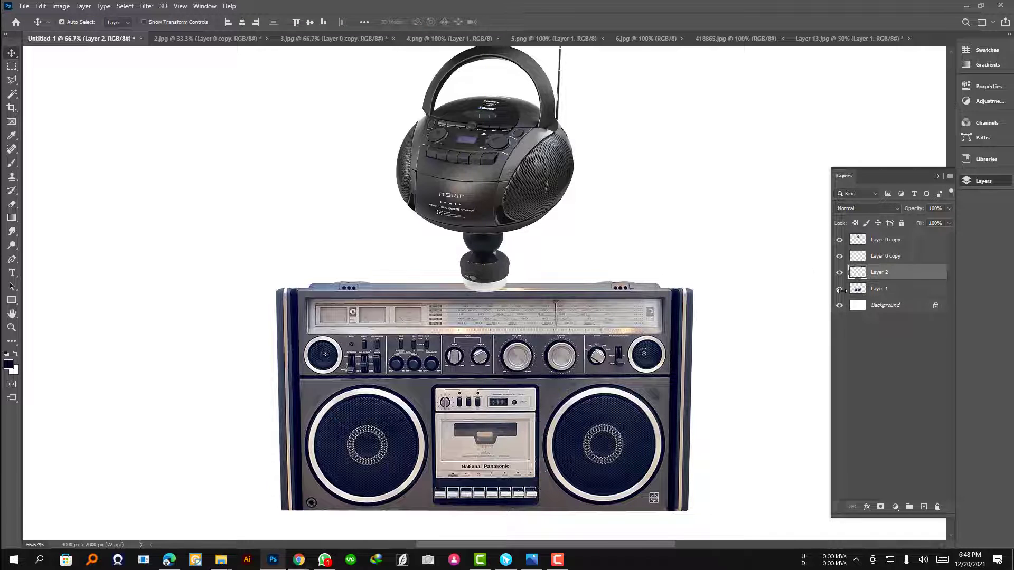
Compare the top boombox and ball stand before and after earlier edits using undo/redo.
left_click(877, 244)
key("ctrl+z")
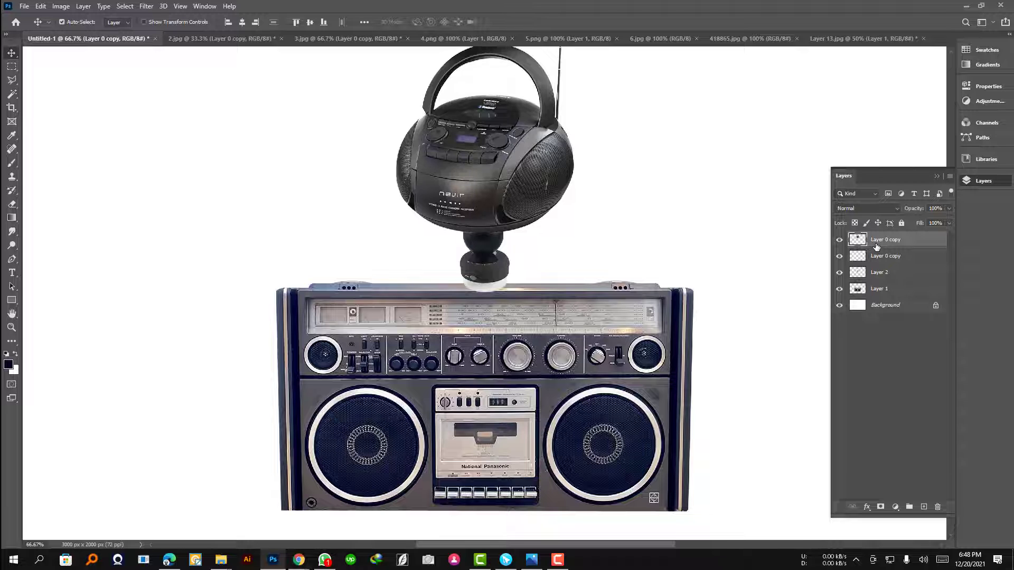
key("ctrl+shift+z")
key("ctrl+z")
key("ctrl+shift+z")
key("ctrl+z")
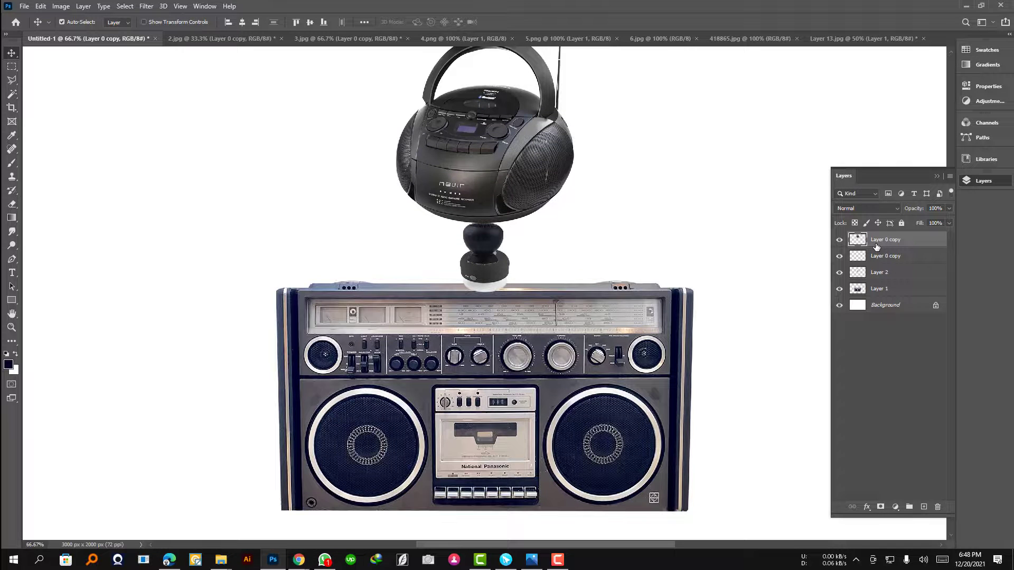
left_click(879, 255)
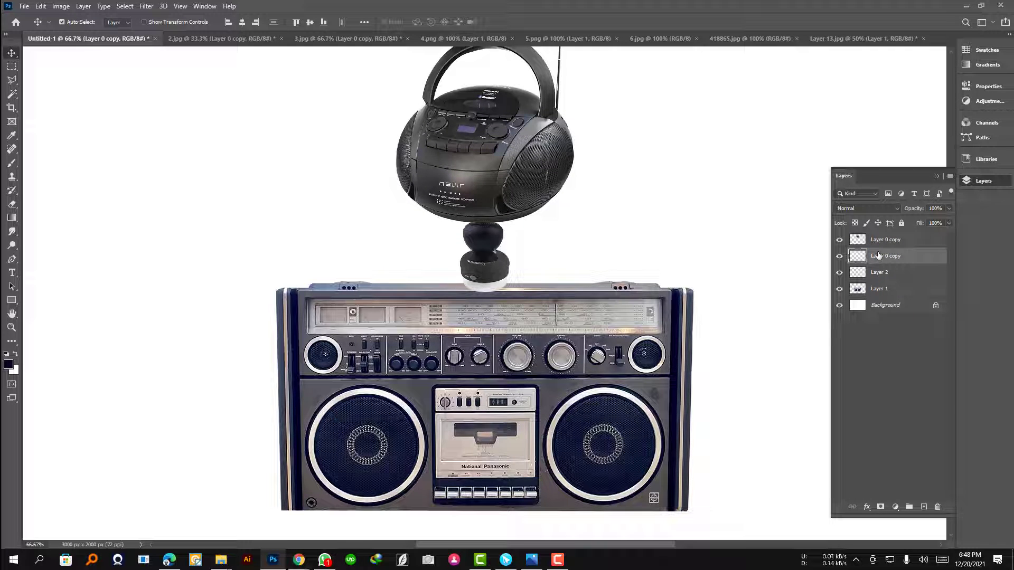
key("ctrl+z")
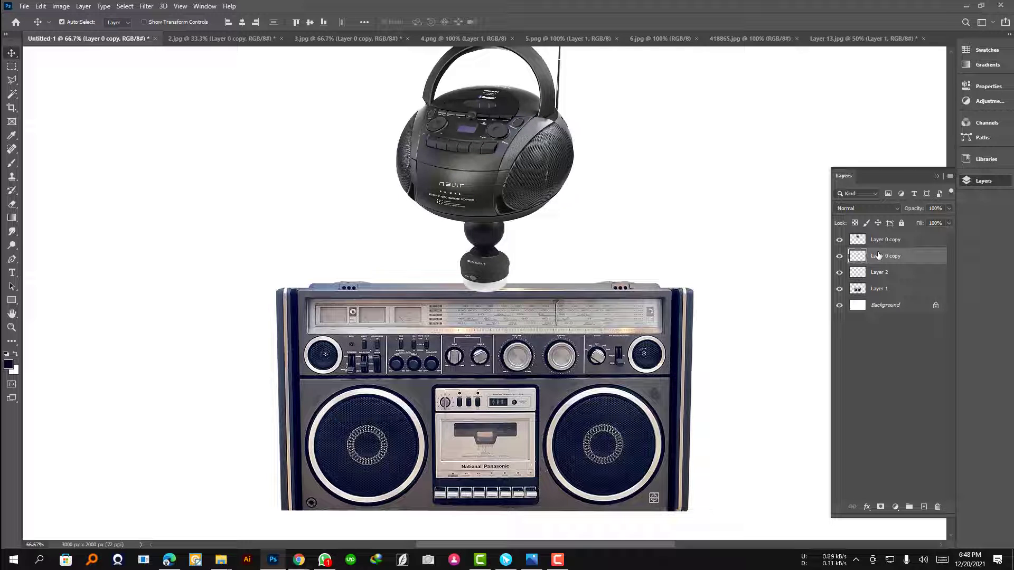
Nudge the speaker up a few pixels so it meets the ball stand.
left_click(876, 283)
key("ctrl+t")
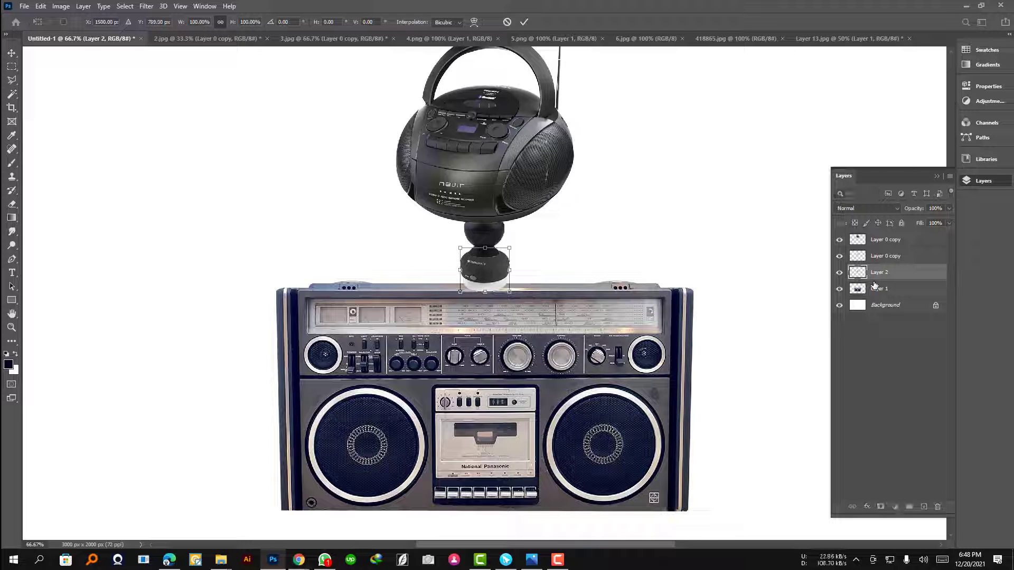
key("Up")
key("Up")
key("Up")
key("Up")
key("Up")
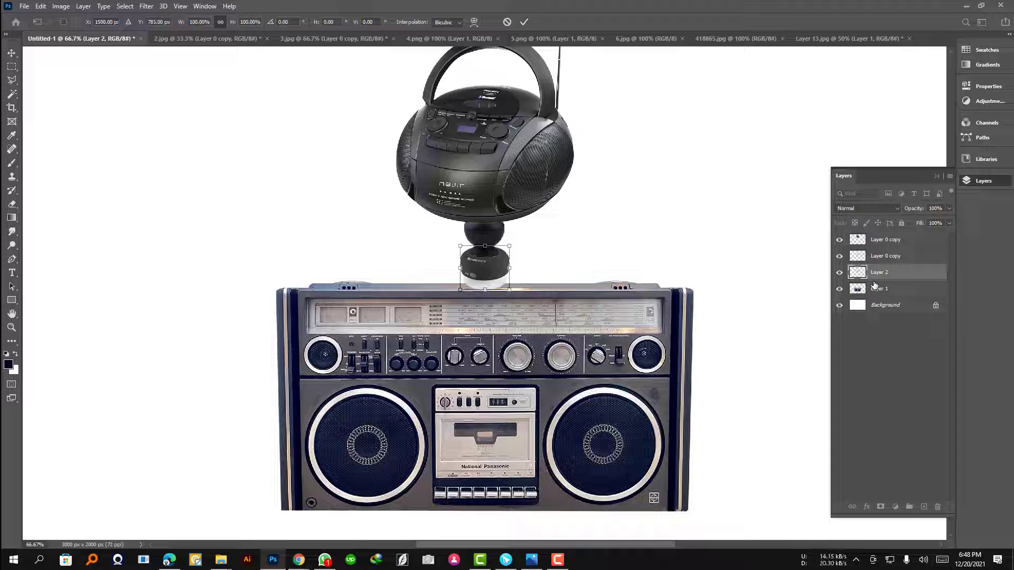
key("Return")
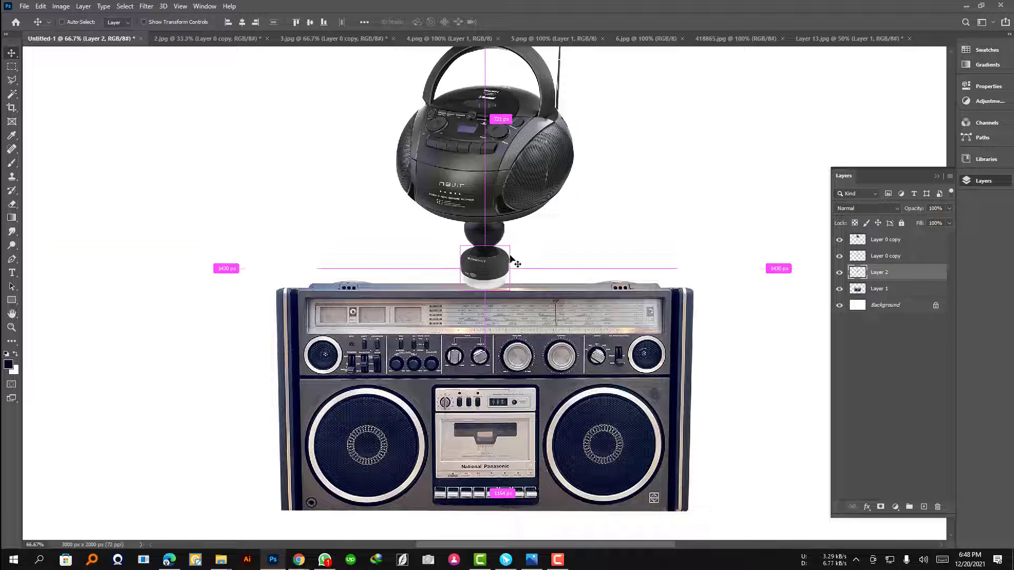
Zoom in on the stand joint and load the ball stand's outline as a selection.
left_click(508, 245, "ctrl")
left_click(508, 244, "ctrl")
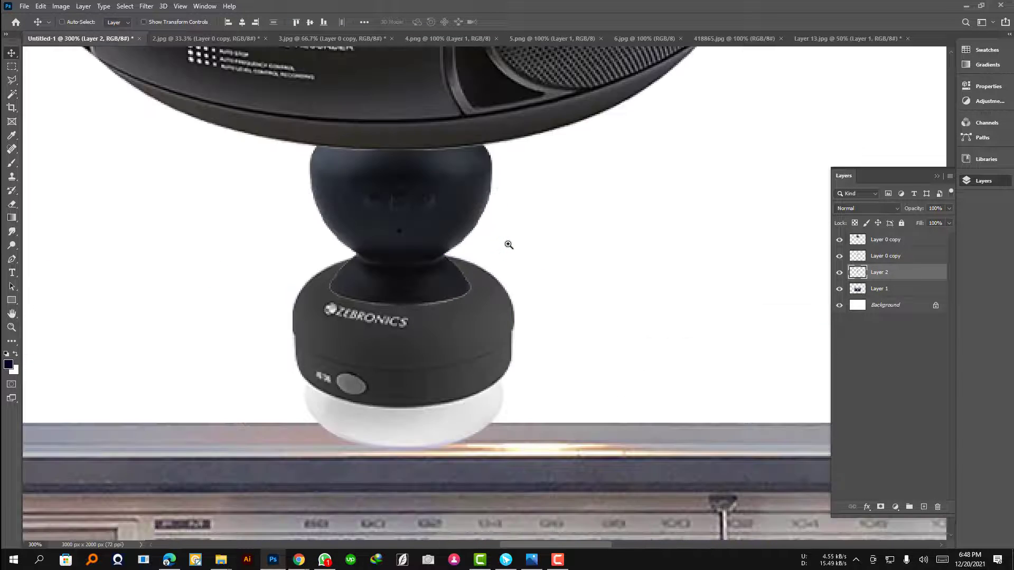
left_click(839, 240)
left_click(839, 257)
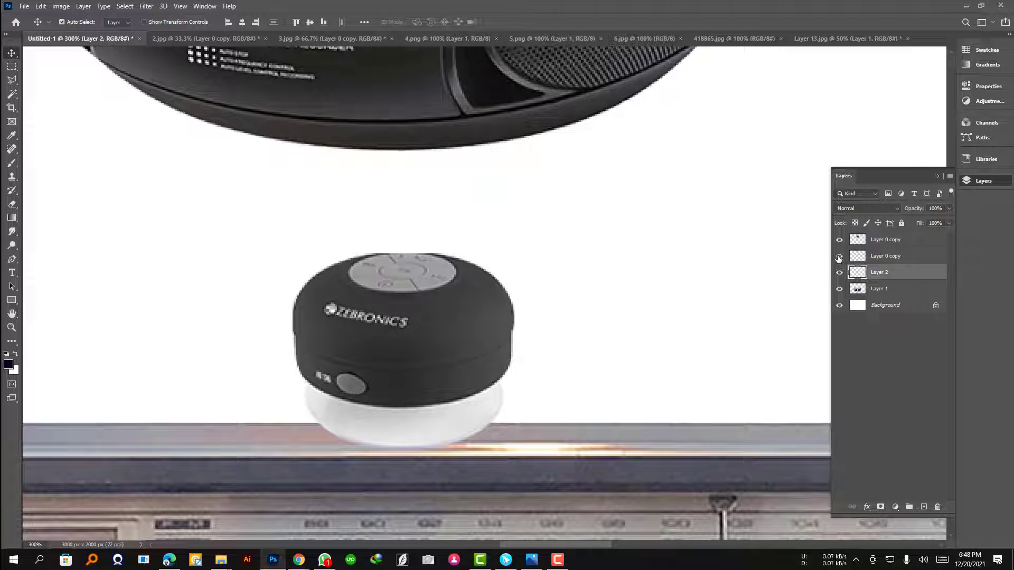
left_click(859, 257, "ctrl")
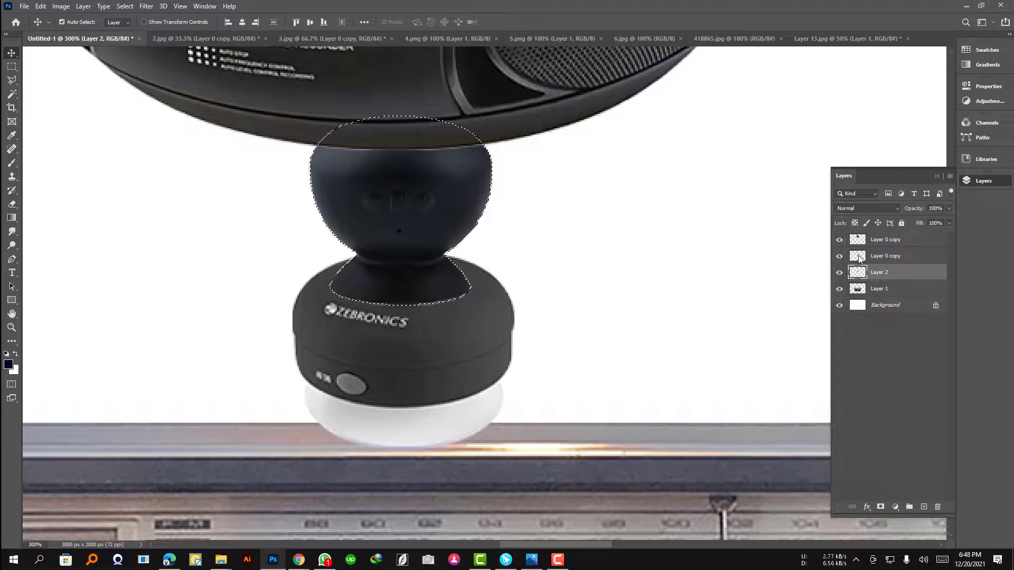
Contract the neck selection by 1 px and output it to a new layer via Select and Mask.
left_click(125, 6)
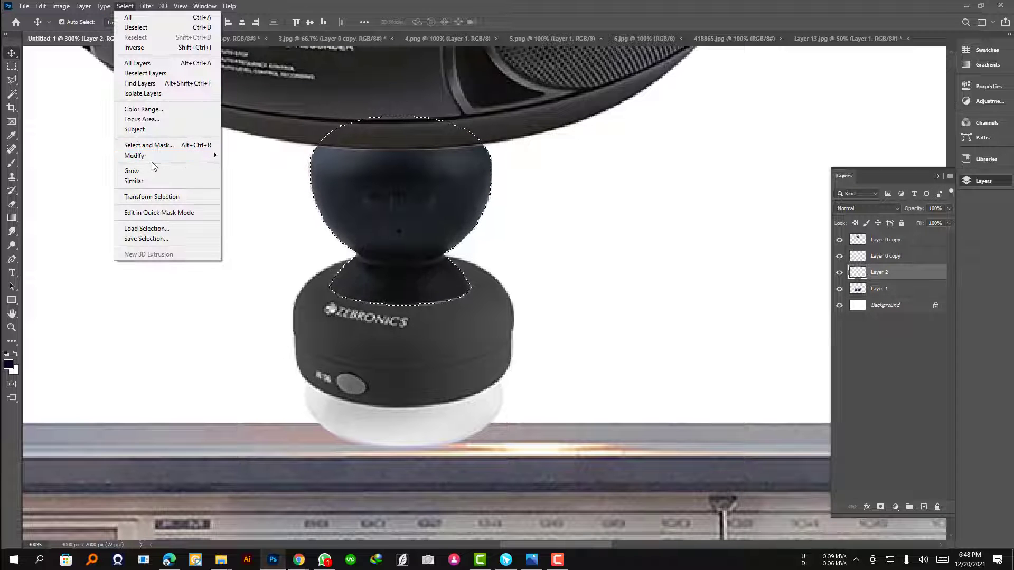
mouse_move(166, 156)
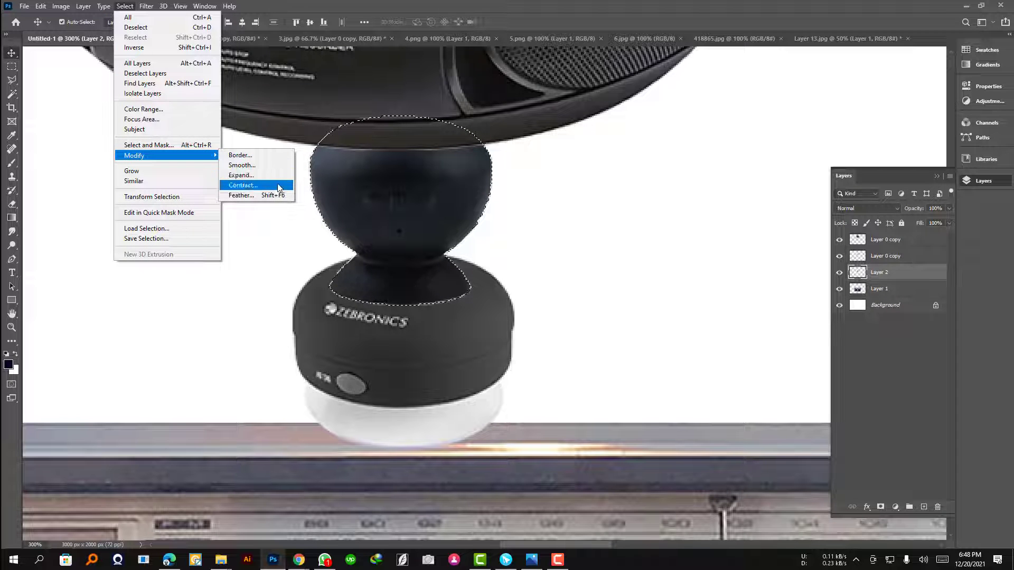
left_click(280, 188)
left_click(559, 175)
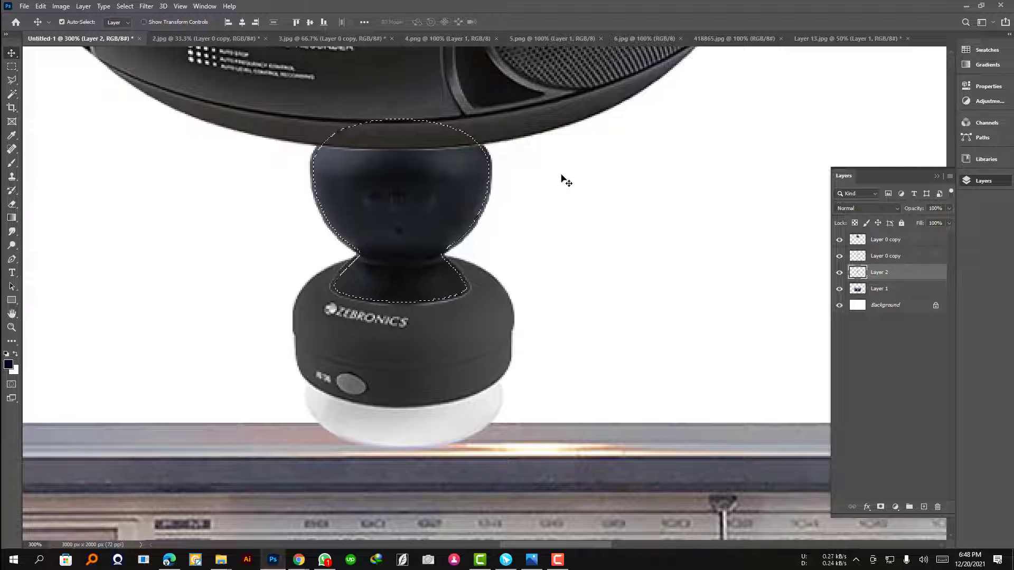
key("ctrl+z")
left_click(124, 6)
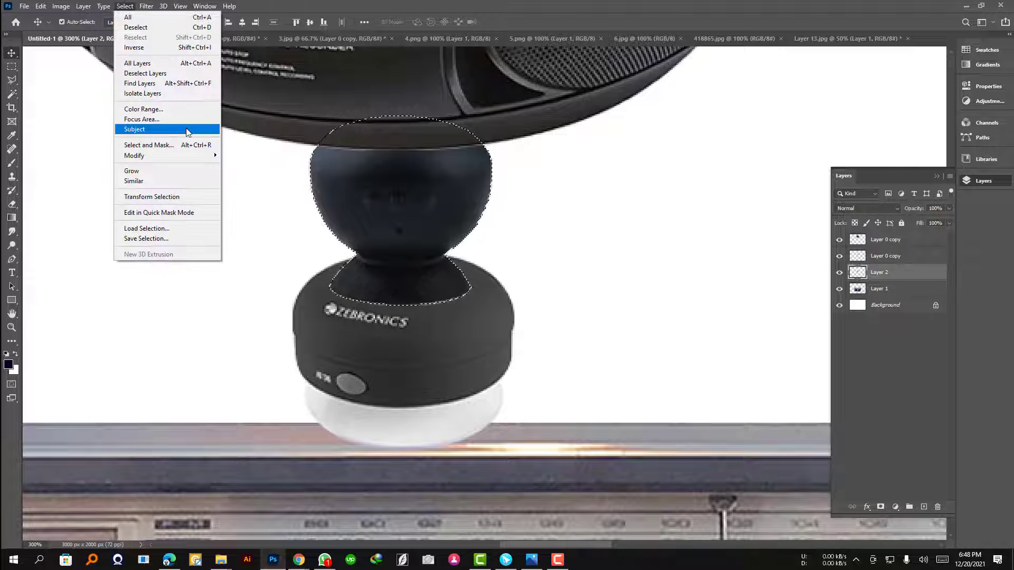
mouse_move(134, 155)
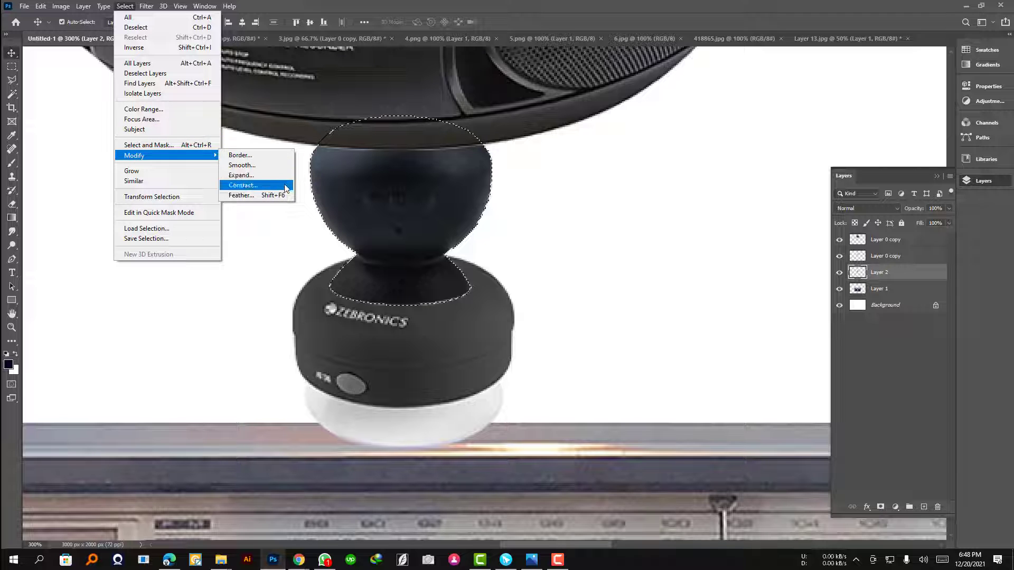
left_click(286, 190)
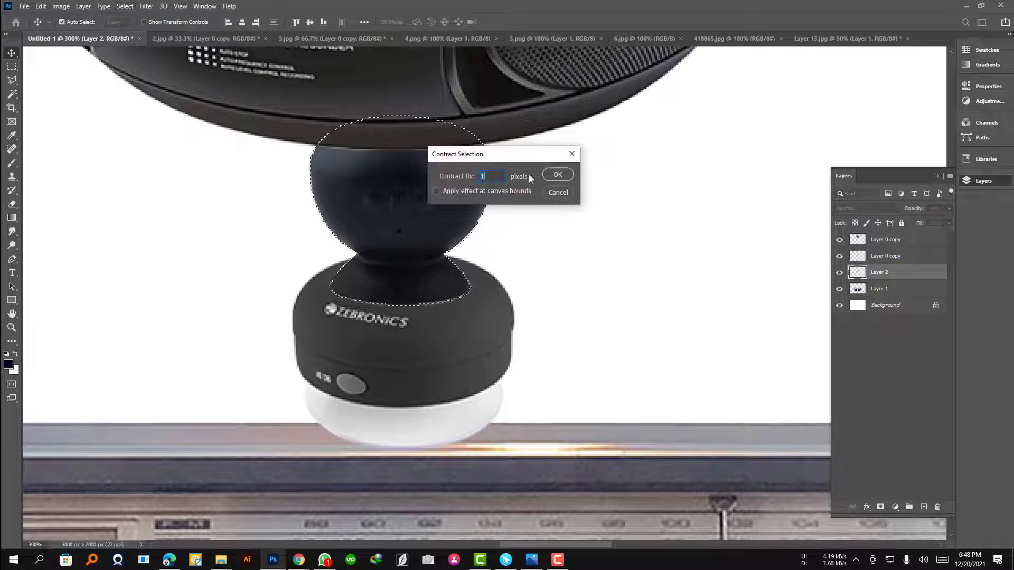
left_click(562, 175)
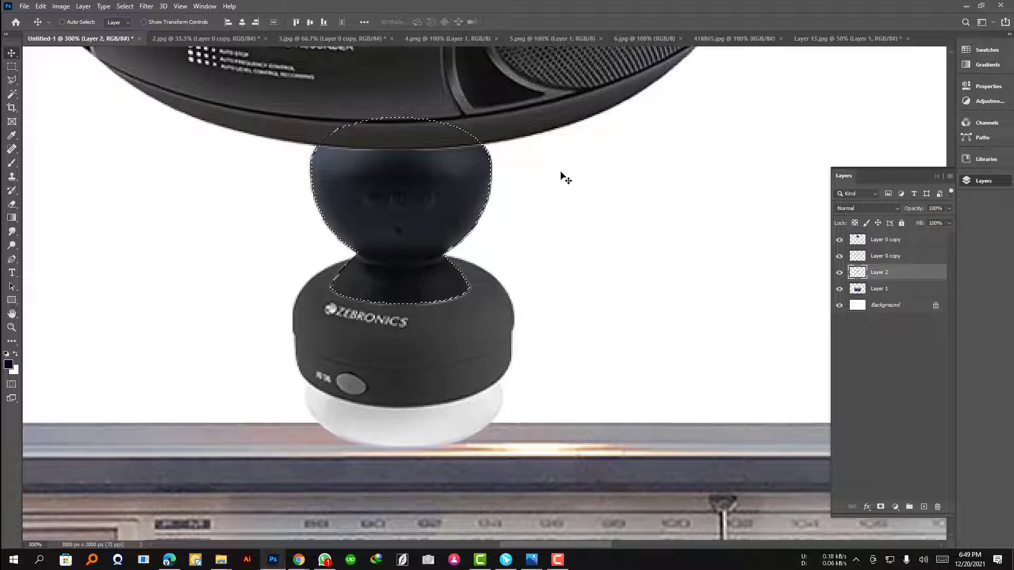
key("ctrl+alt+r")
key("Return")
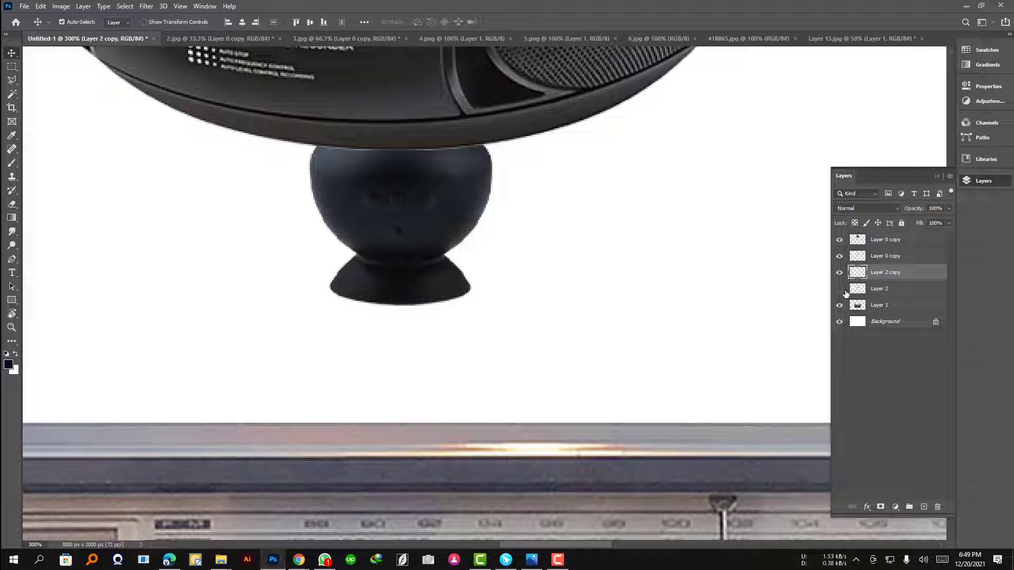
Show Layer 2 again, hide Layer 2 copy, and toggle the Layer 0 copy to compare.
left_click(840, 288)
left_click(839, 289)
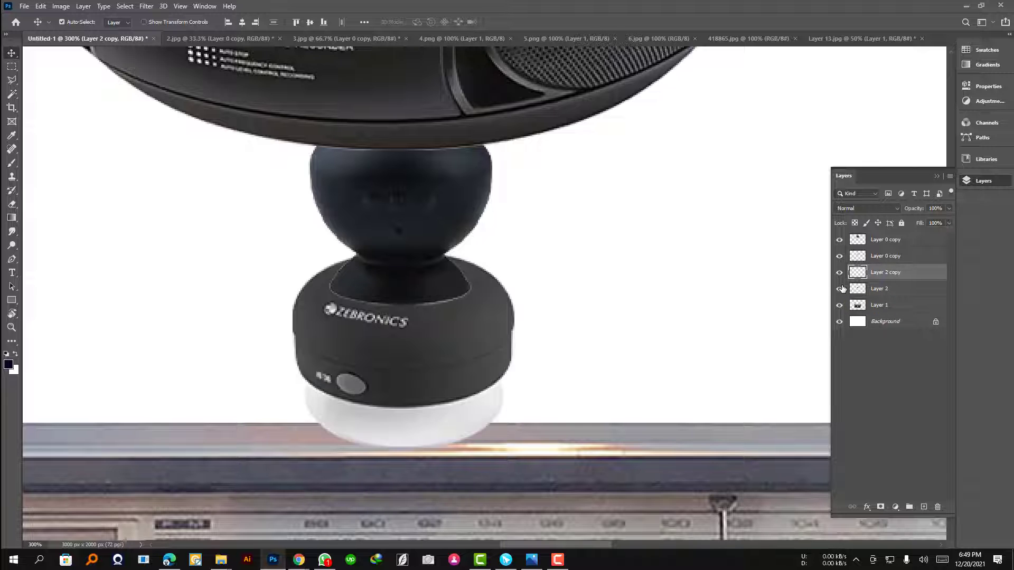
left_click(840, 256)
left_click(840, 257)
left_click(840, 272)
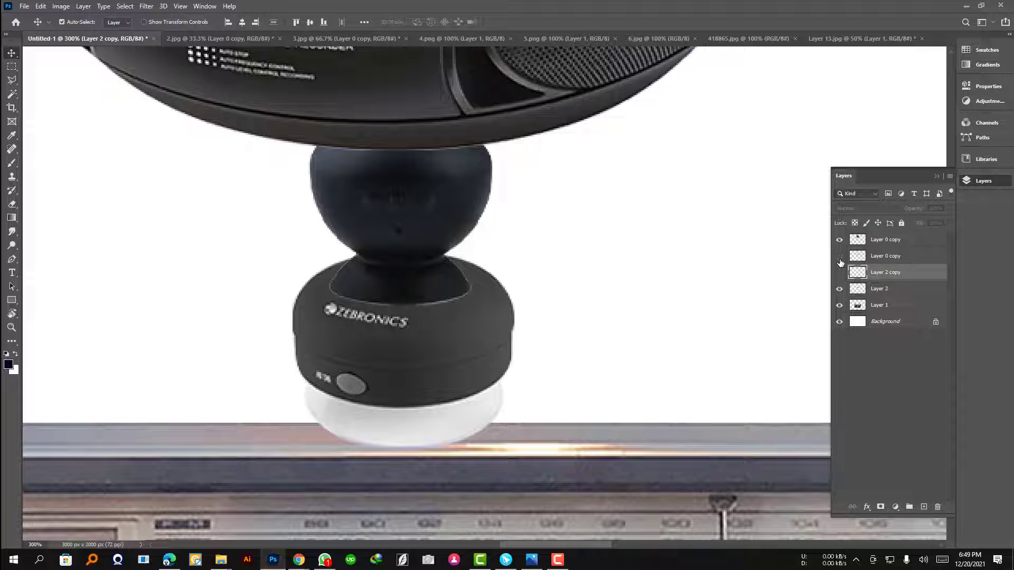
left_click(839, 256)
left_click(428, 252, "ctrl+alt")
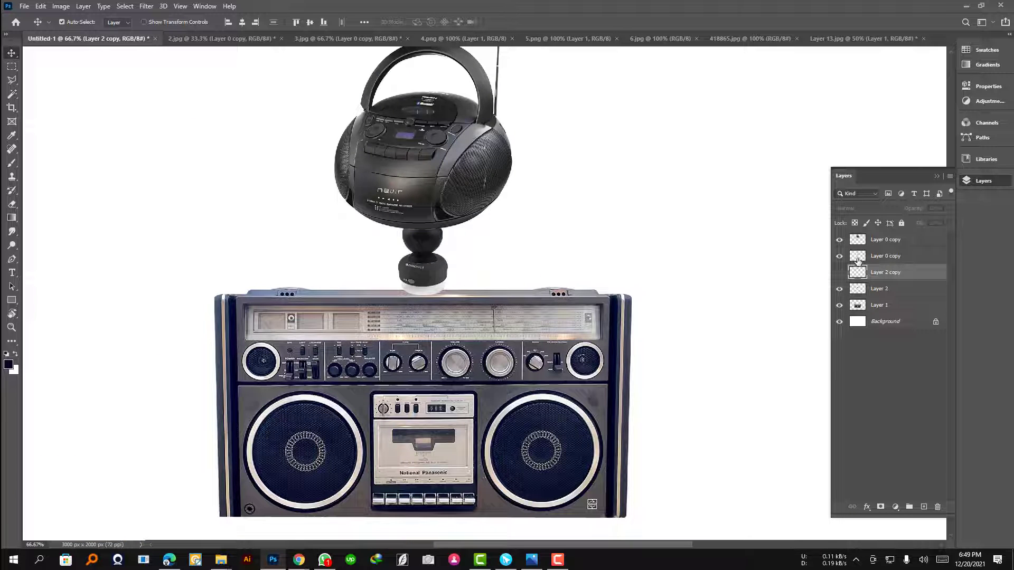
Delete a Layer 0 copy, undo the deletion, then reselect the Layer 0 copy and Layer 2 copy.
key("alt+bracketright")
left_click(937, 507)
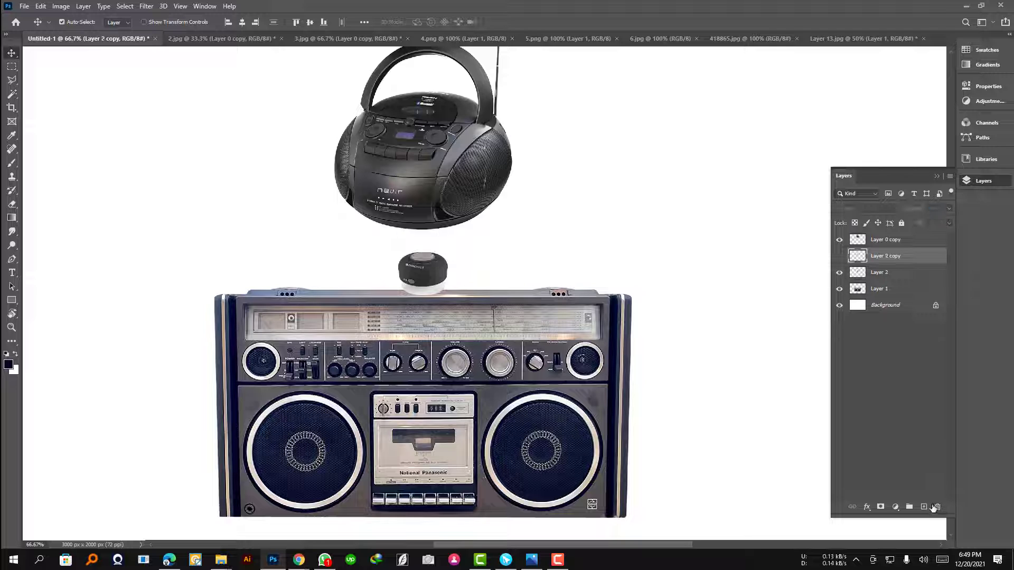
left_click(839, 256)
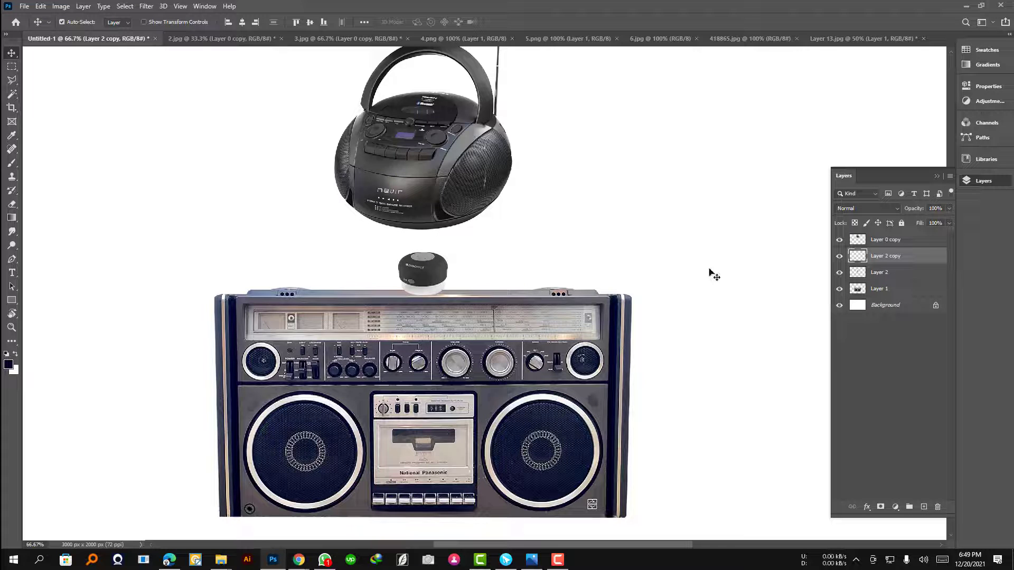
key("ctrl+z")
key("ctrl+z")
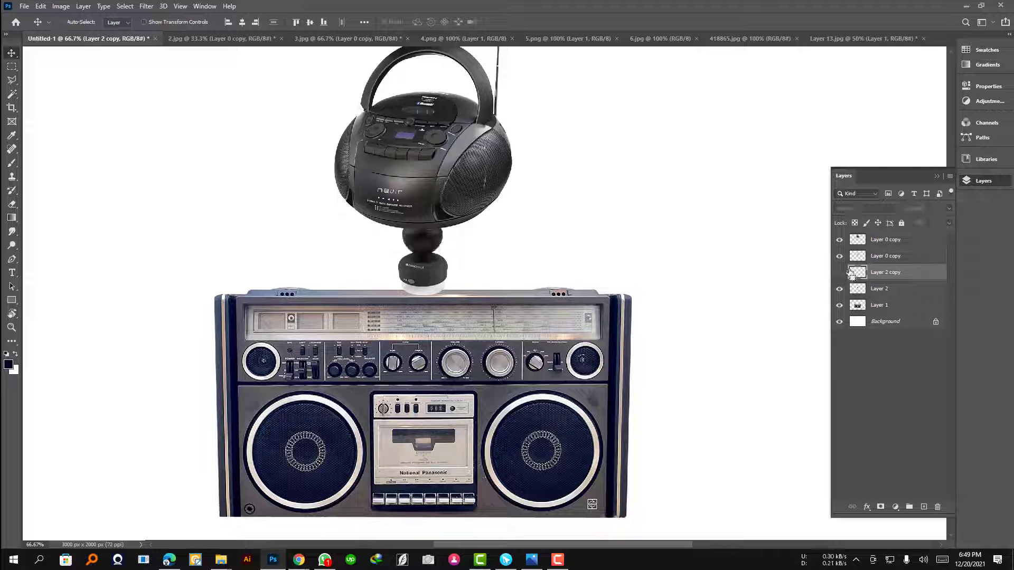
left_click(870, 257)
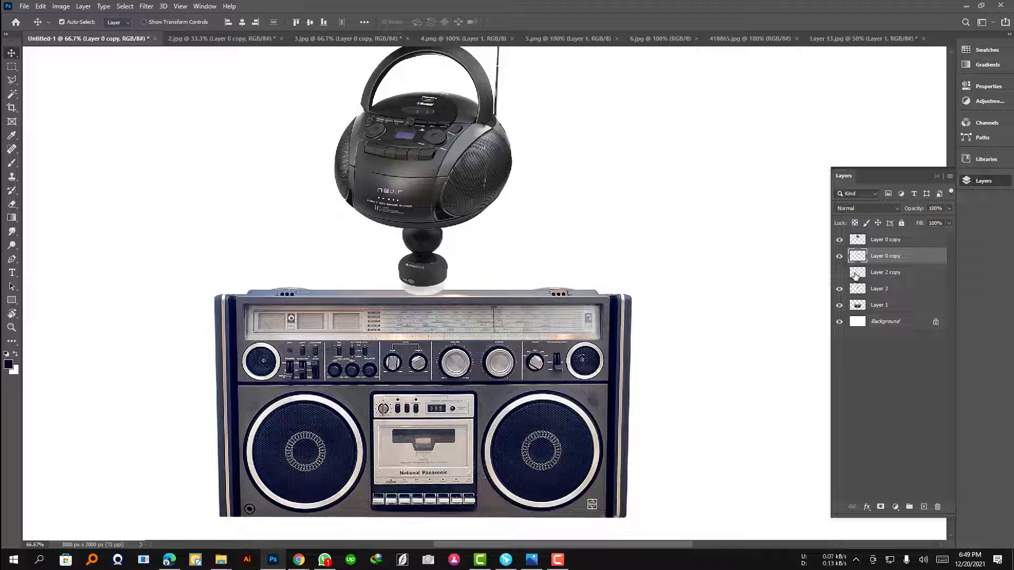
left_click(855, 275)
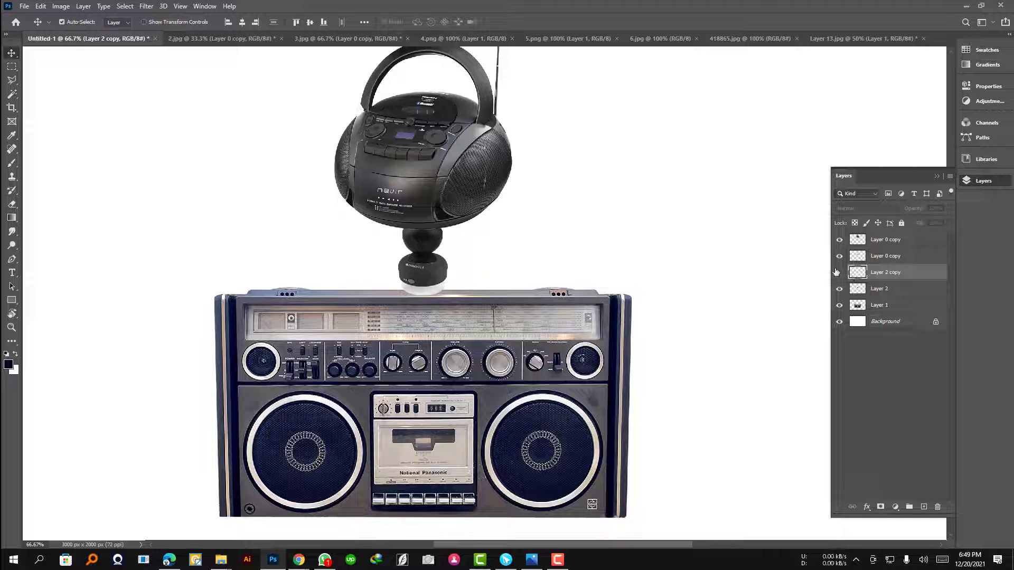
Delete the unused Layer 2 copy neck layer.
left_click(937, 506)
scroll(521, 220, "up", 1)
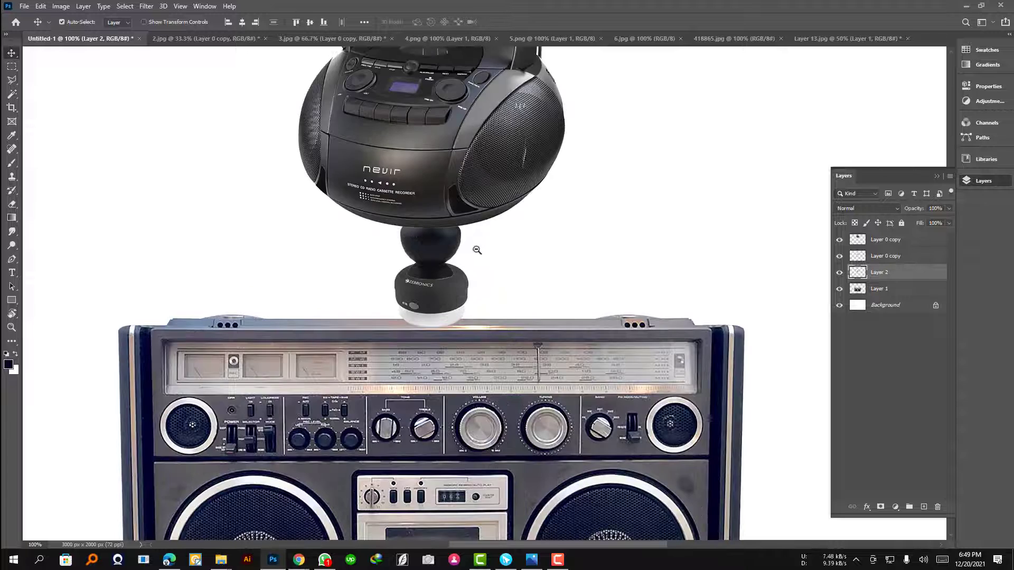
scroll(475, 248, "down", 2)
scroll(476, 249, "down", 1)
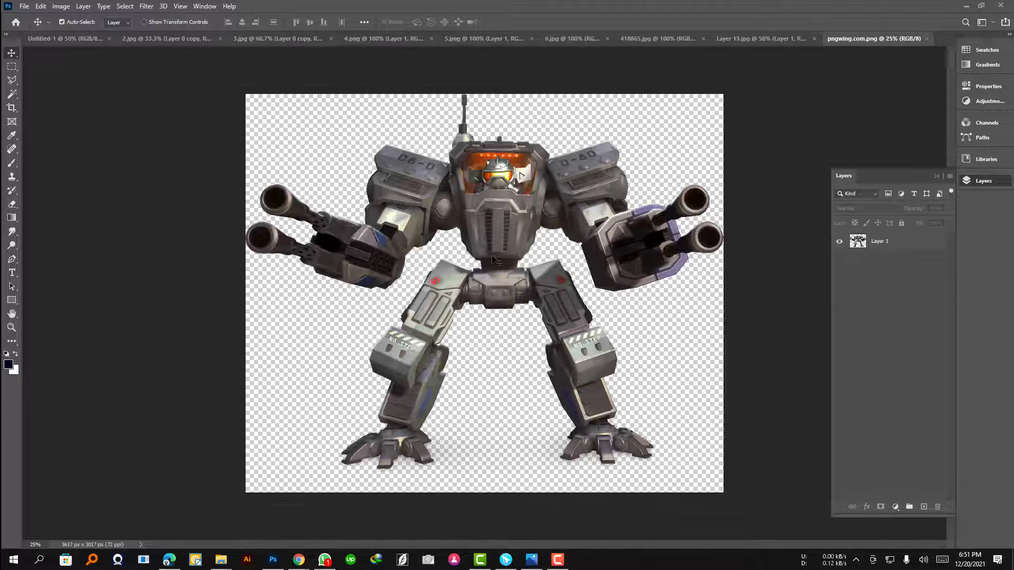
scroll(499, 256, "up", 1)
Trace a closed Pen path around the mech robot's upper body and gun arms.
key("p")
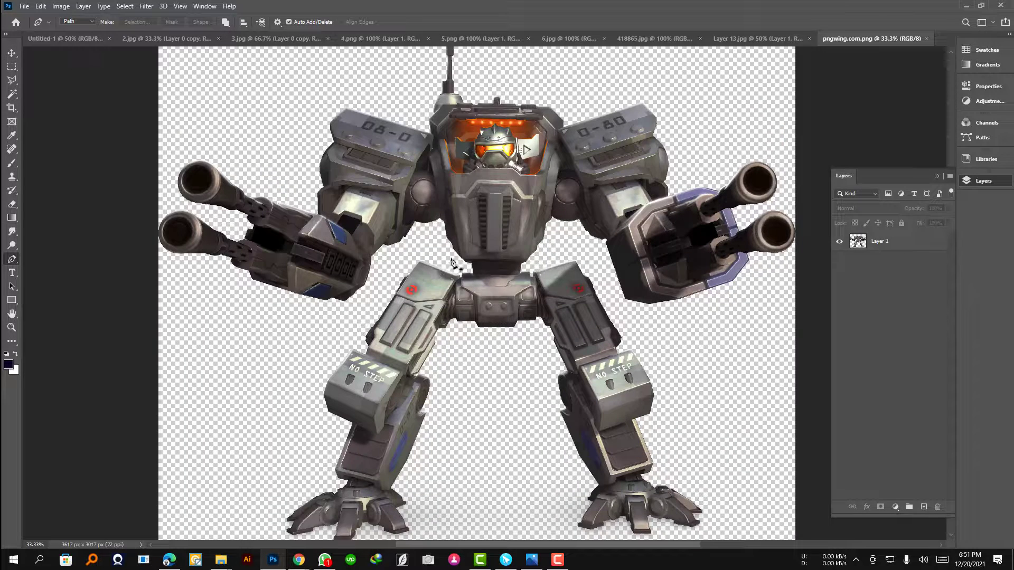
left_click(439, 219)
left_click(559, 219)
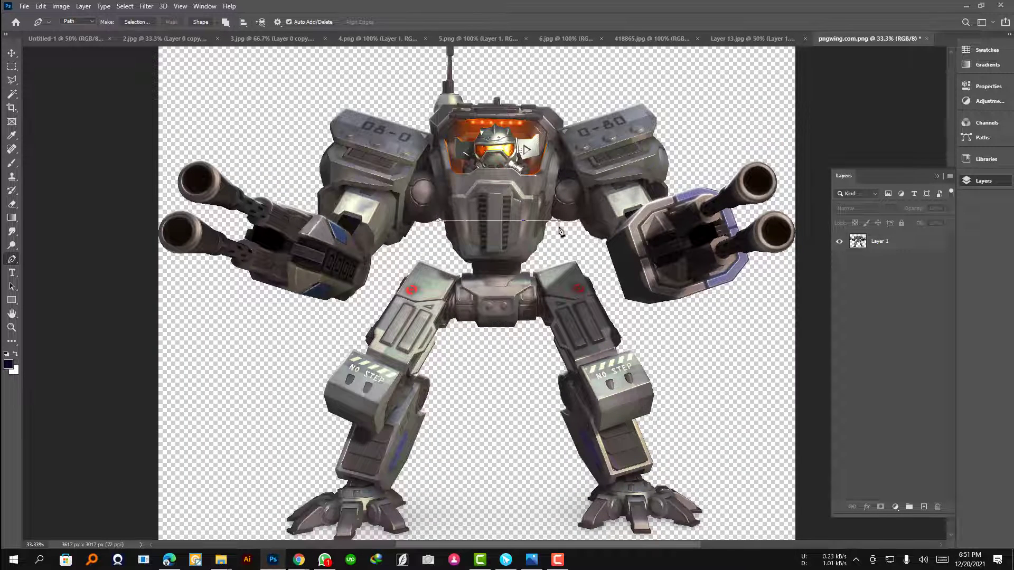
left_click(609, 299)
left_click(752, 360)
left_click(817, 91)
left_click(553, 113)
left_click(279, 88)
left_click(100, 163)
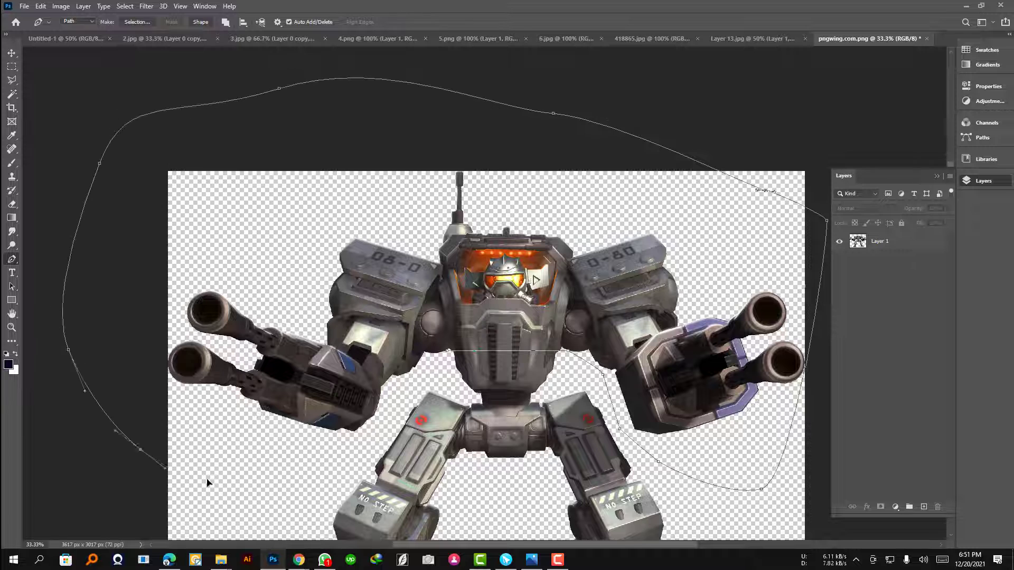
left_click_drag(216, 485, 240, 490)
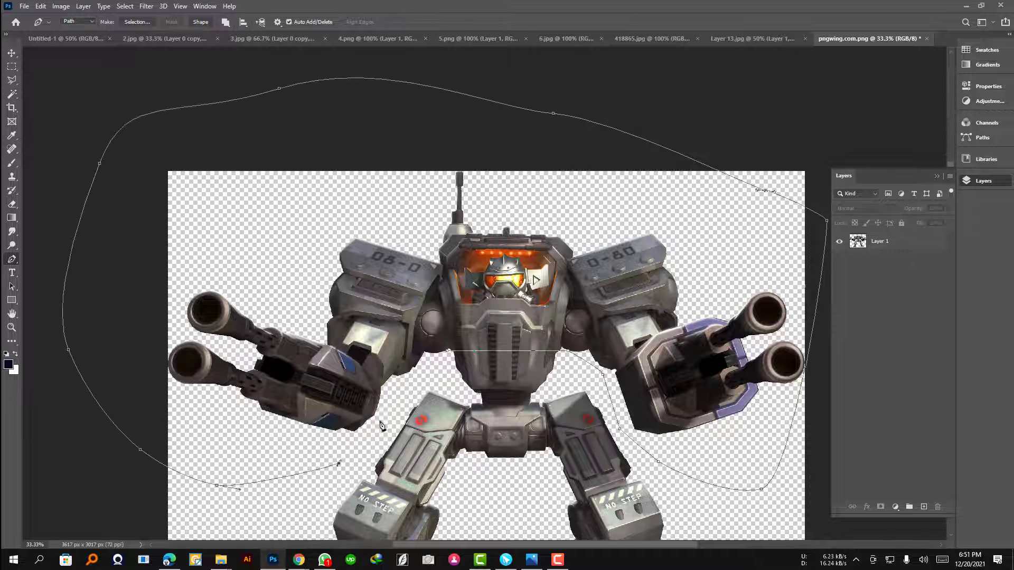
left_click(447, 351)
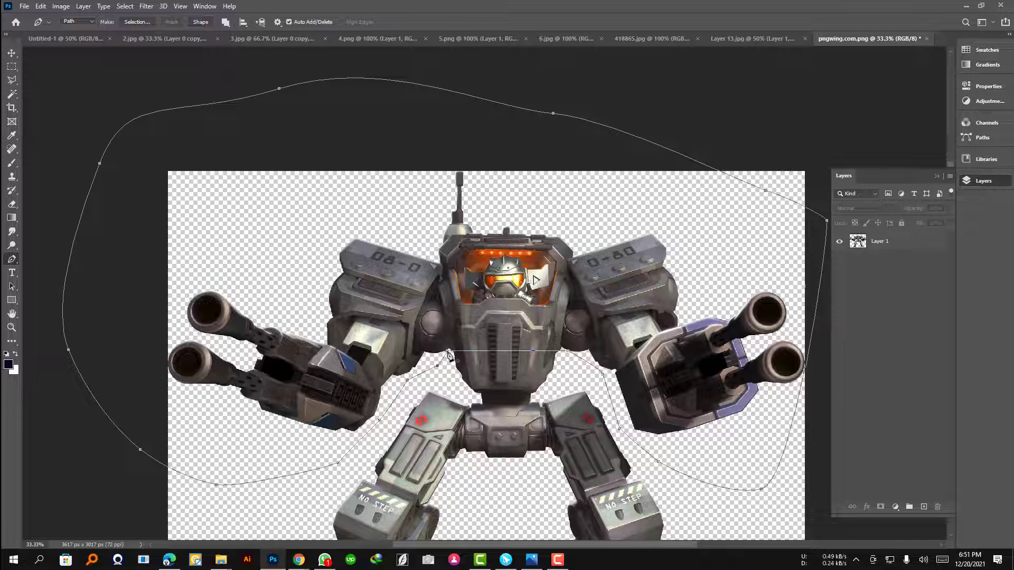
Convert the path to a selection and delete the upper body from Layer 1, keeping the legs.
key("ctrl+Return")
left_click(900, 246)
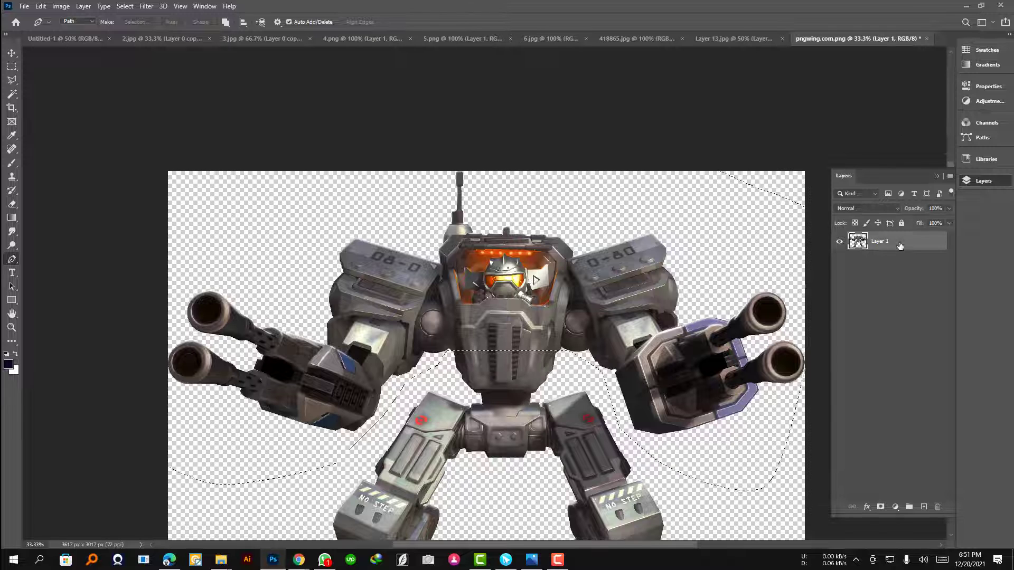
key("Delete")
key("ctrl+d")
Copy the mech legs into Untitled-1 and scale them down to about 28%.
key("v")
scroll(520, 340, "down", 2)
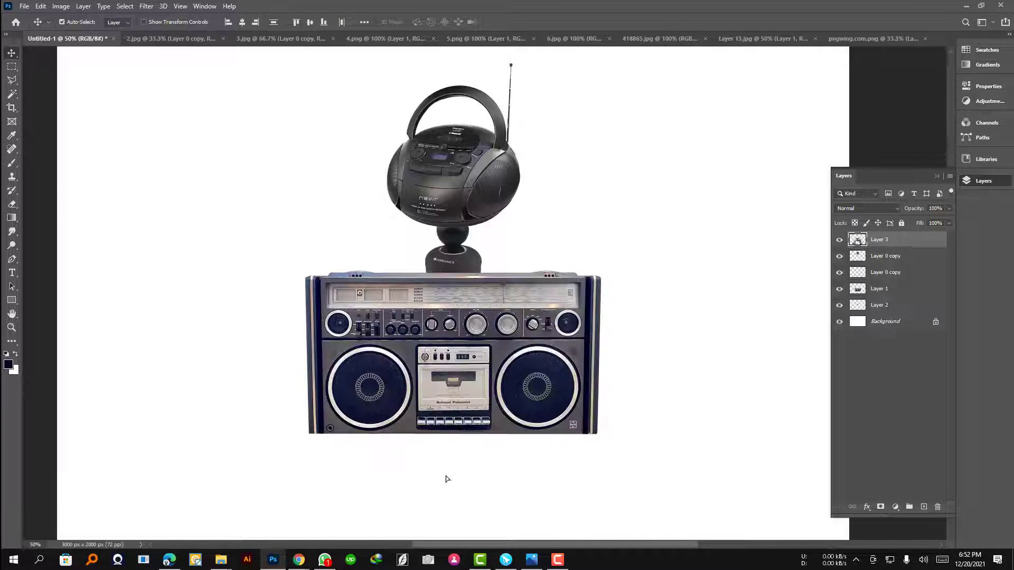
left_click_drag(519, 337, 445, 476)
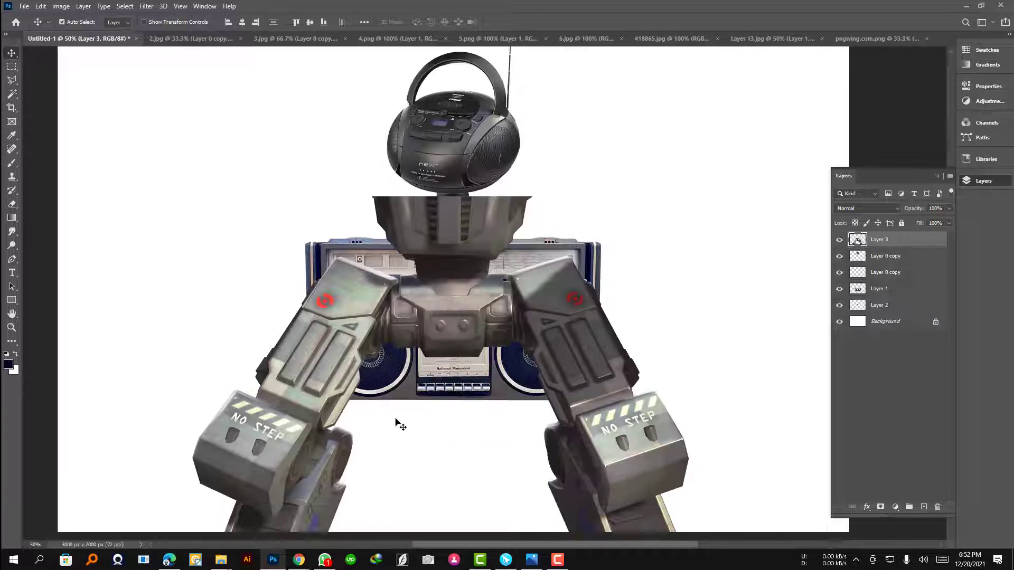
scroll(400, 425, "down", 3)
key("ctrl+t")
mouse_move(450, 113)
left_mouse_down()
mouse_move(452, 302)
mouse_move(442, 333)
left_mouse_up()
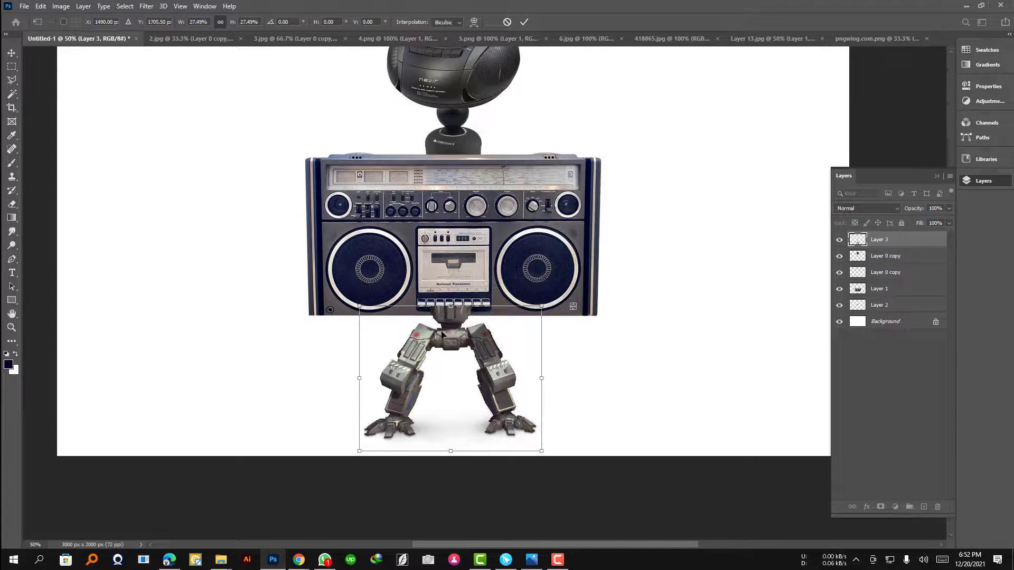
key("Return")
Try squashing the selected layers vertically to about 80.9%, then cancel the group resize.
left_click(876, 306, "shift")
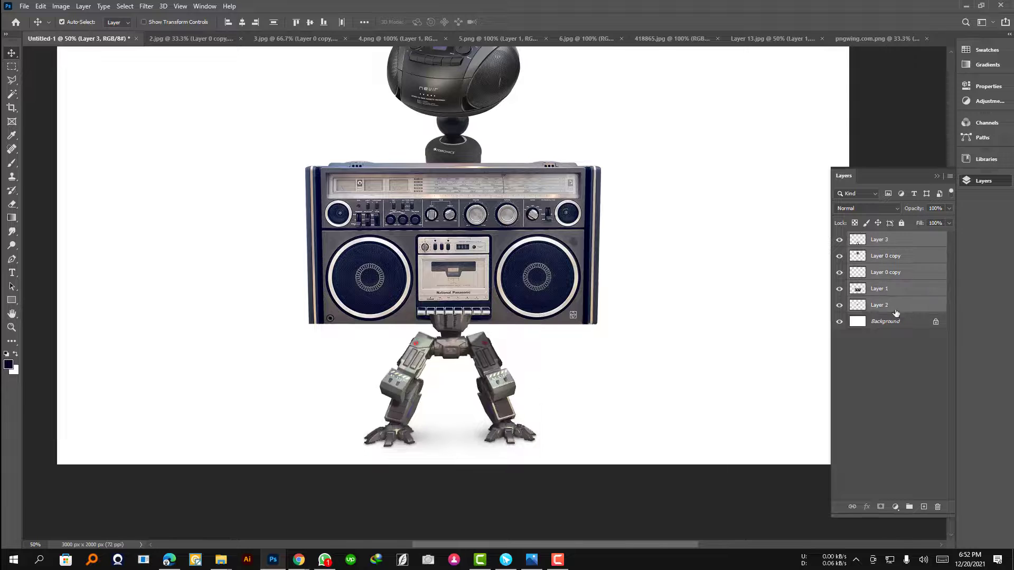
left_click(866, 309, "ctrl")
key("ctrl+t")
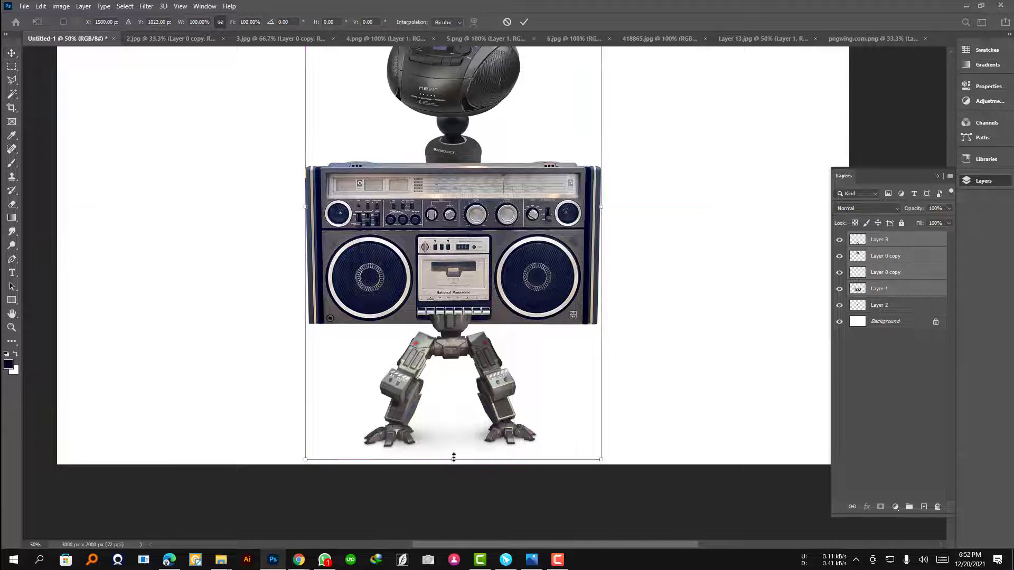
left_click_drag(454, 460, 453, 404)
key("Escape")
Check the head and legs layers' visibility and send the legs layer just above the background.
left_click(877, 305)
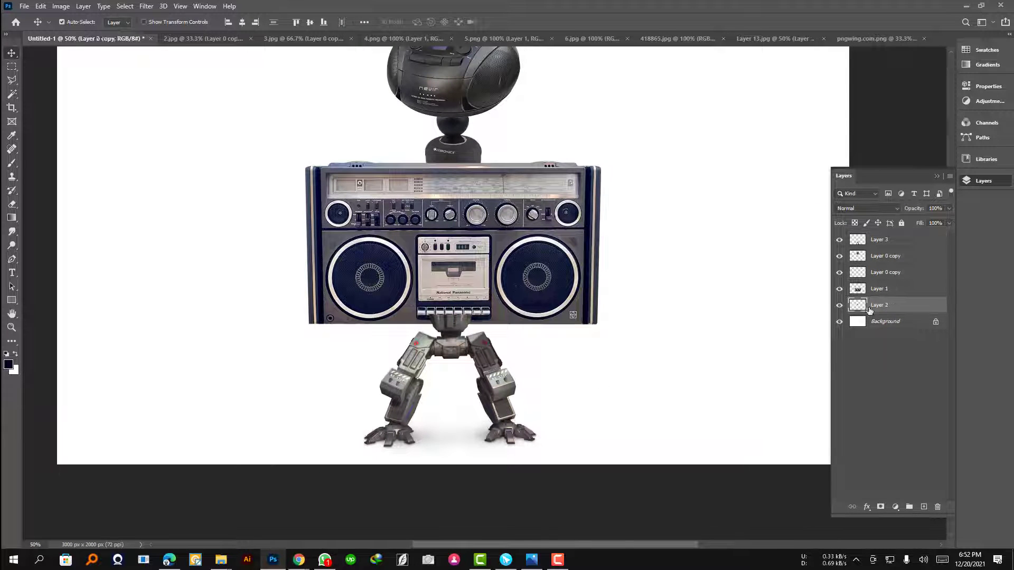
left_click(876, 258)
left_click(839, 256)
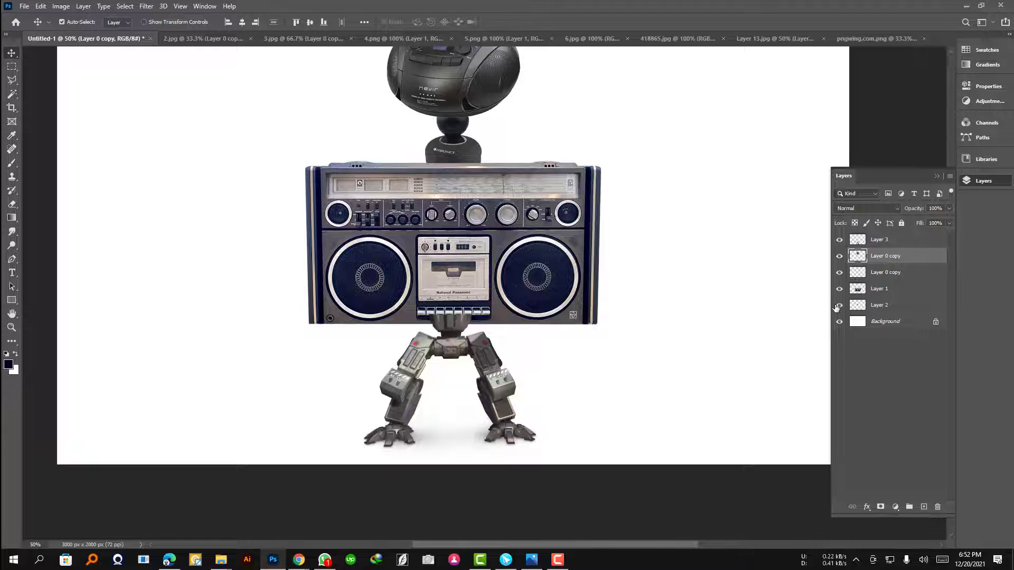
left_click(630, 230, "ctrl+alt")
left_click(839, 239)
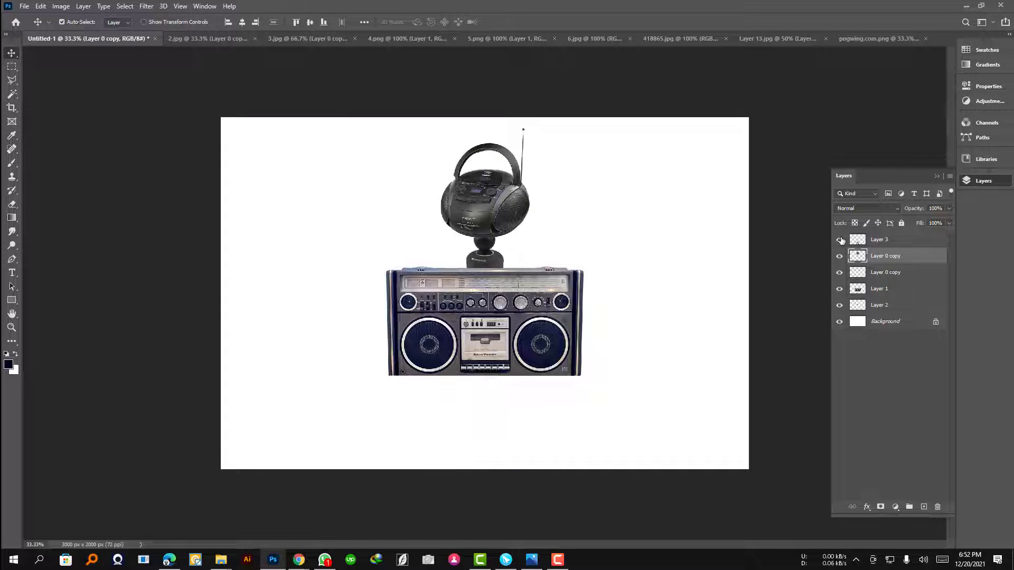
left_click(883, 240)
key("ctrl+shift+bracketleft")
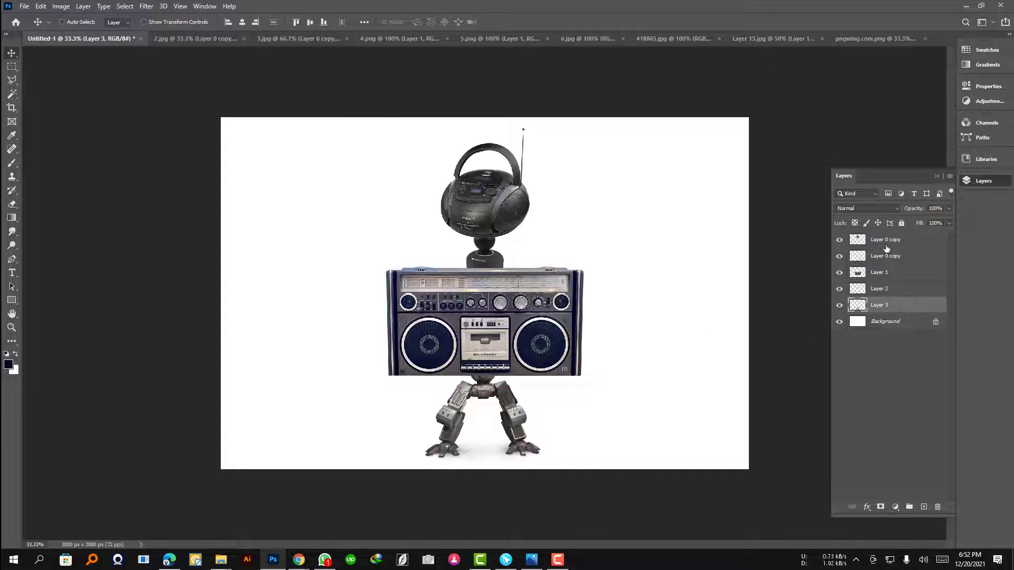
Shrink the boombox body layer from its bottom edge.
left_click(871, 273)
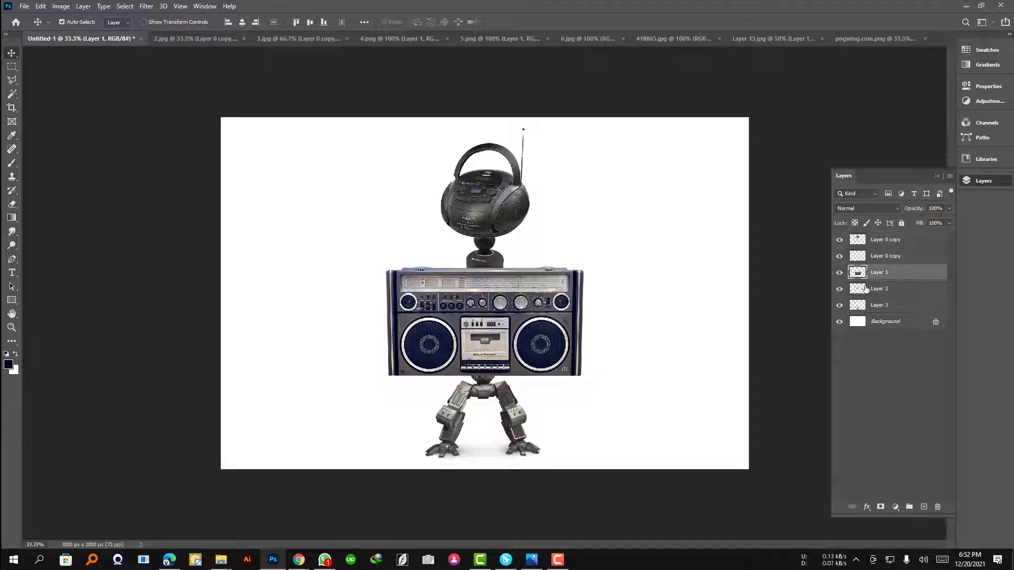
left_click(839, 289)
left_click(879, 289, "shift")
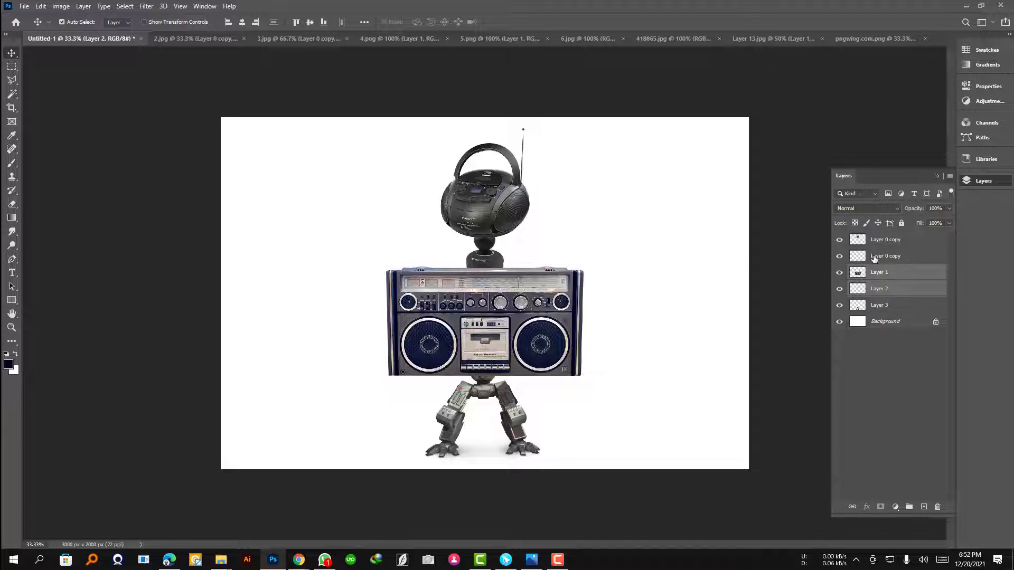
left_click(891, 274)
key("ctrl+t")
left_click_drag(484, 376, 486, 361)
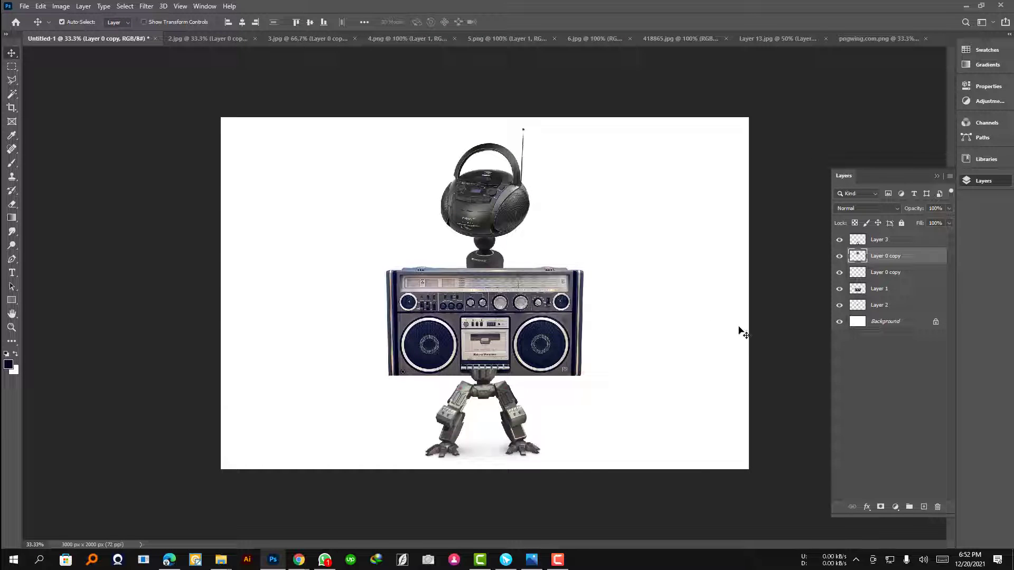
Send the legs layer just above the background and commit the smaller boombox.
left_click(840, 239)
left_click(879, 240)
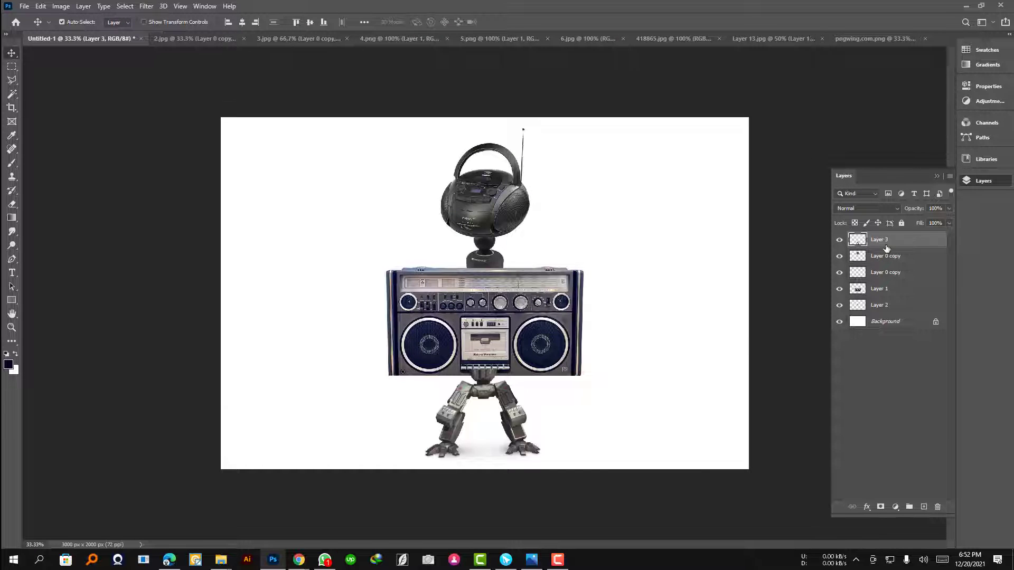
key("ctrl+shift+bracketleft")
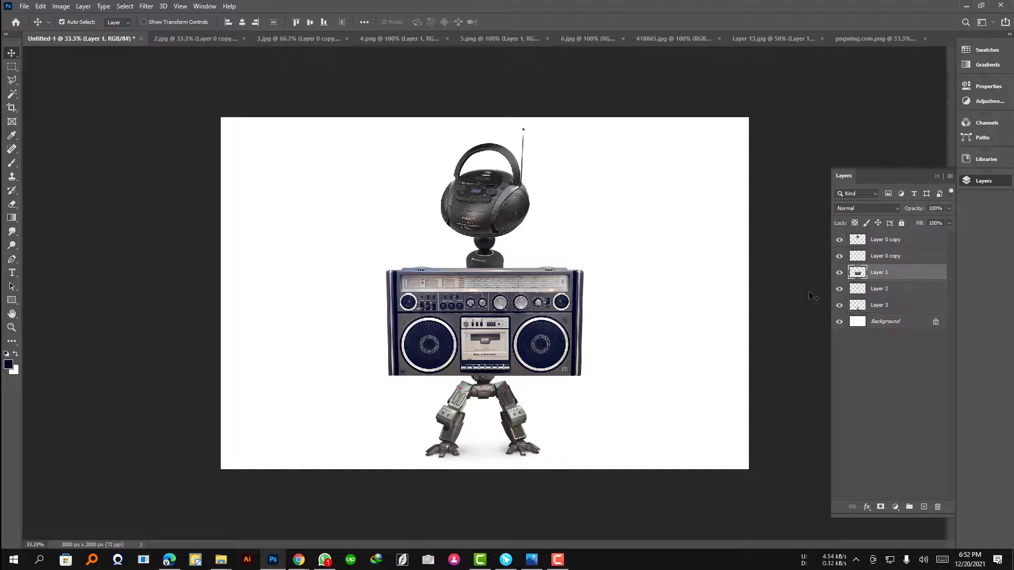
left_click(879, 272)
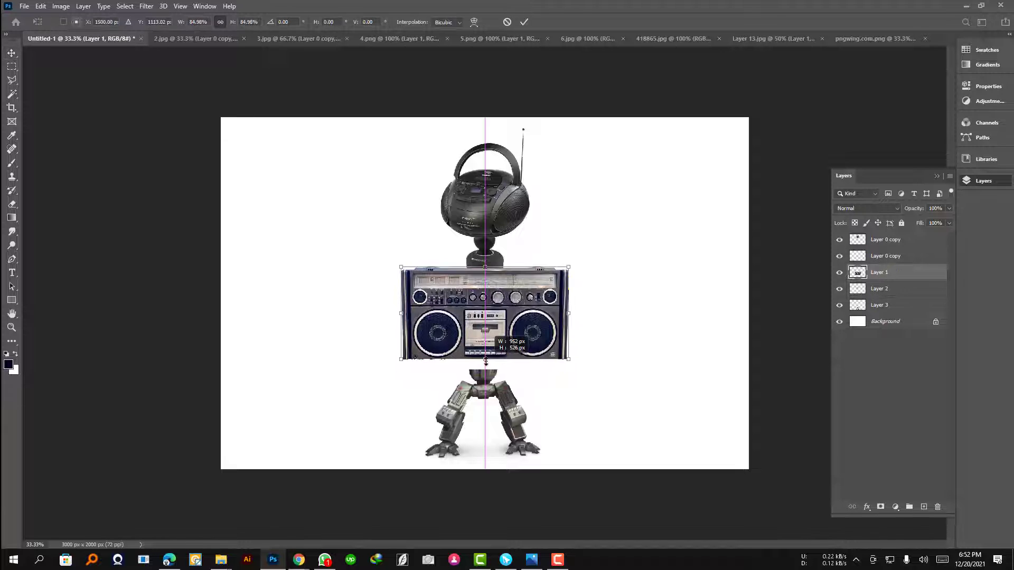
left_click(486, 262)
Move the head down onto the neck, then raise head and body together.
left_click(489, 251)
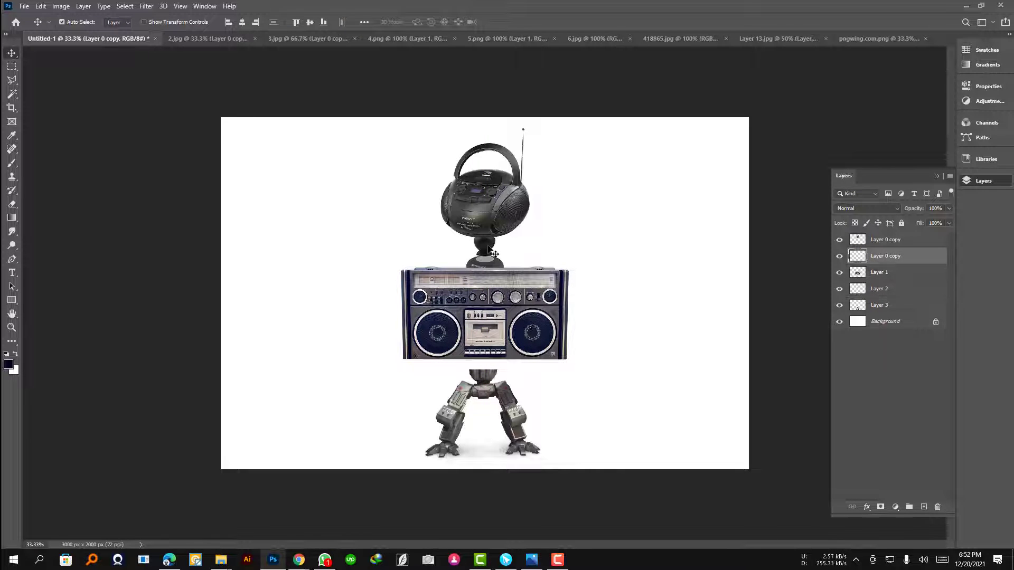
left_click_drag(491, 213, 489, 223)
left_click(898, 306)
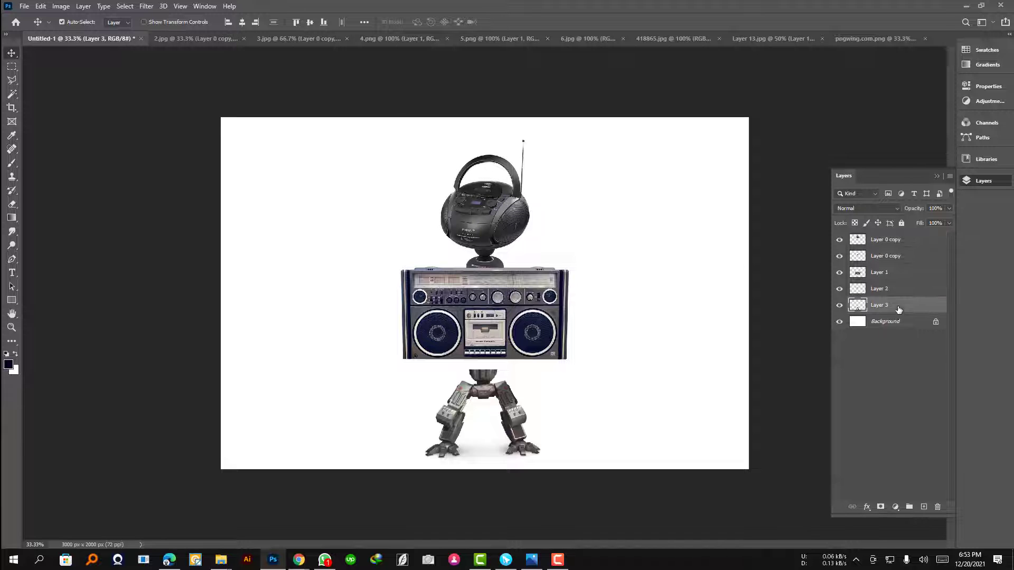
left_click(896, 288)
left_click(895, 249, "shift")
left_click_drag(485, 306, 485, 290)
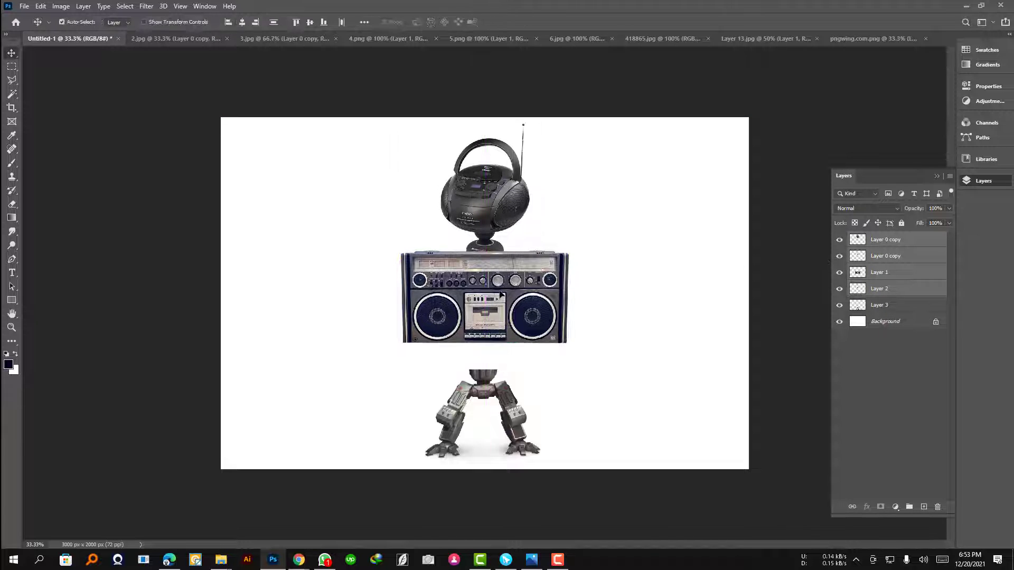
Enlarge the legs and raise them under the body.
left_click(875, 307)
key("ctrl+t")
left_click_drag(482, 369, 483, 346)
key("Return")
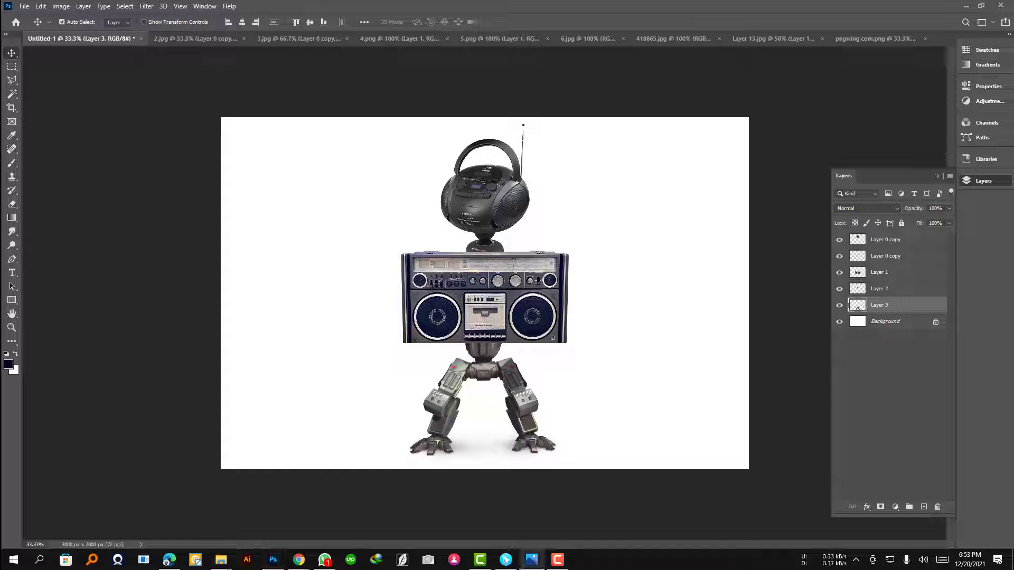
Shrink the boombox body to about 93% and slightly enlarge and lift the legs.
key("ctrl+t")
key("Escape")
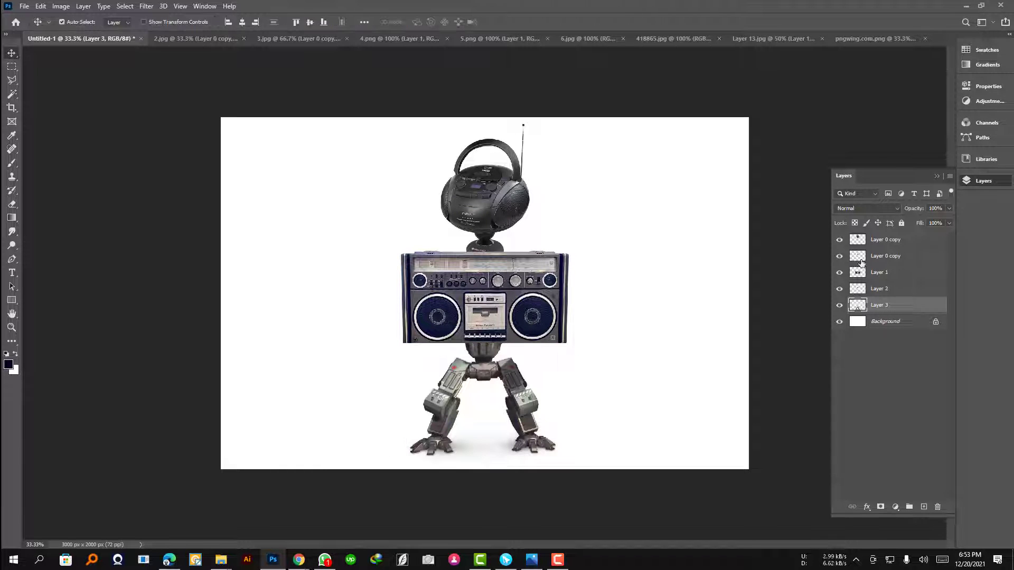
left_click(475, 316)
key("ctrl+t")
left_click_drag(485, 344, 484, 339)
key("Return")
left_click(484, 341)
key("ctrl+t")
key("Return")
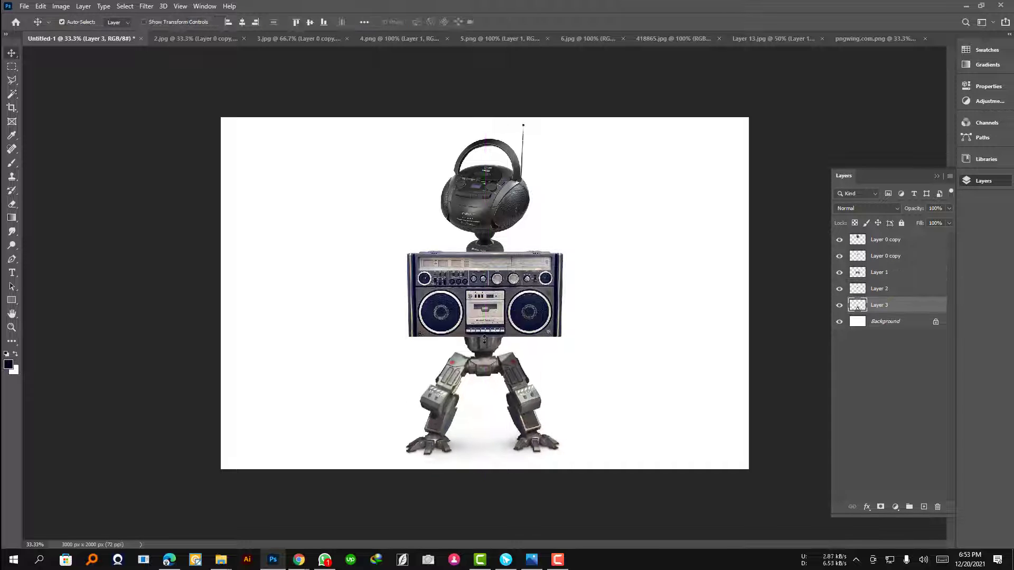
key("ctrl+plus")
key("ctrl+plus")
key("ctrl+minus")
key("ctrl+minus")
Open the mall interior photo 418808.jpg from the Record folder.
left_click(890, 441)
left_click(25, 6)
left_click(681, 39)
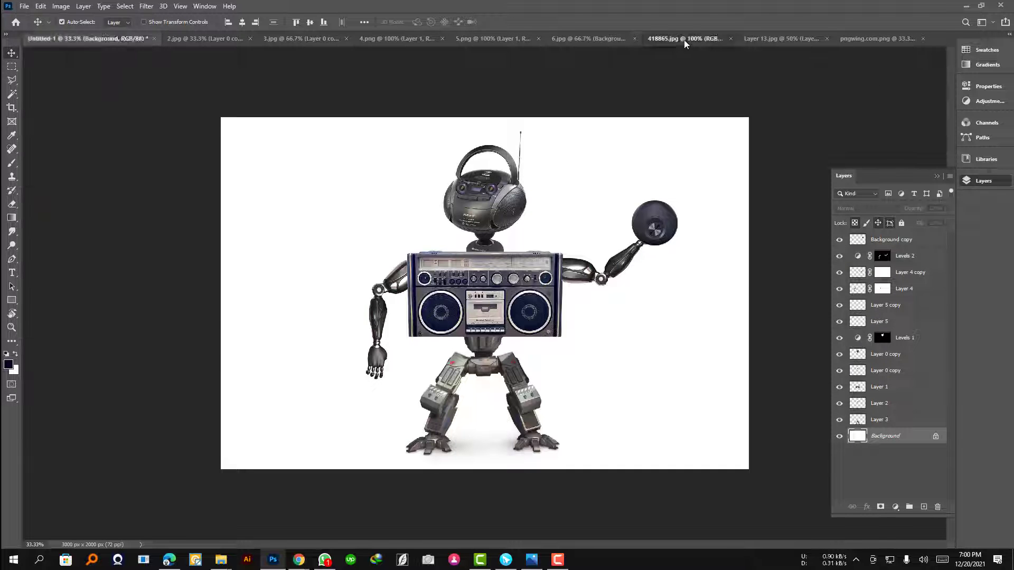
key("ctrl+o")
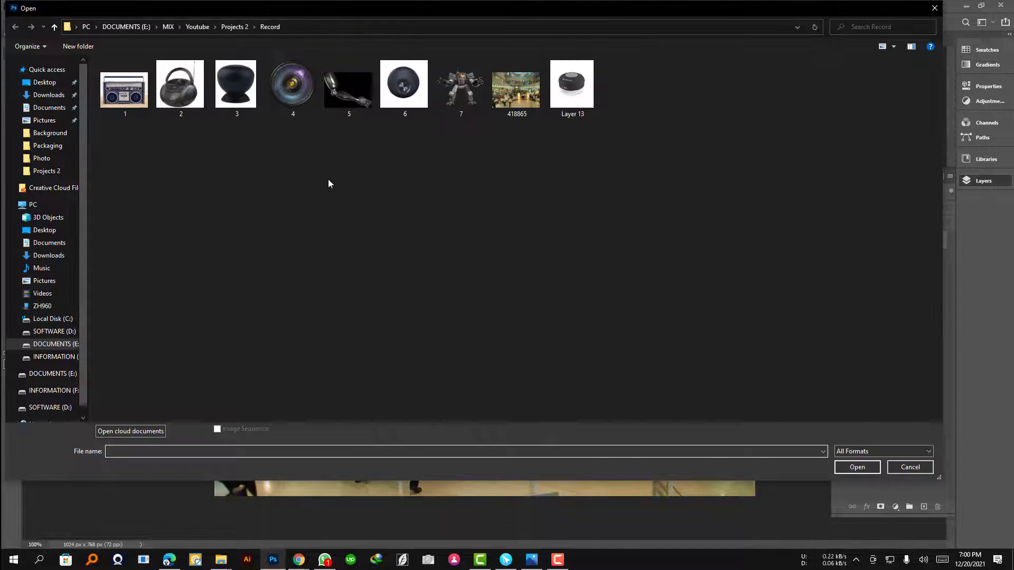
double_click(516, 89)
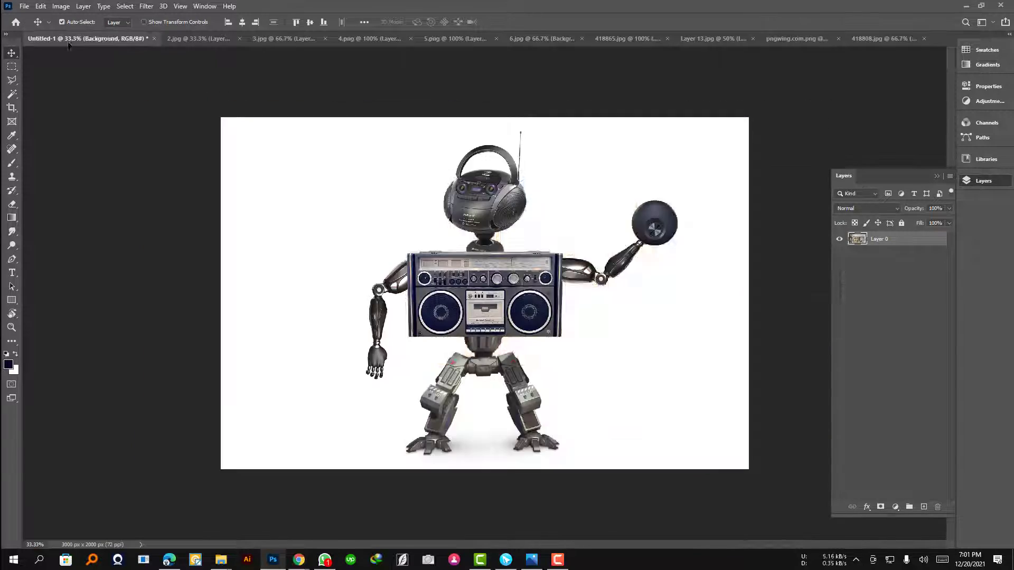
Drag the mall photo into Untitled-1, scale it to fill, centre it at X 1500, and duplicate it.
mouse_move(280, 146)
left_mouse_down()
mouse_move(724, 293)
mouse_move(525, 227)
left_mouse_up()
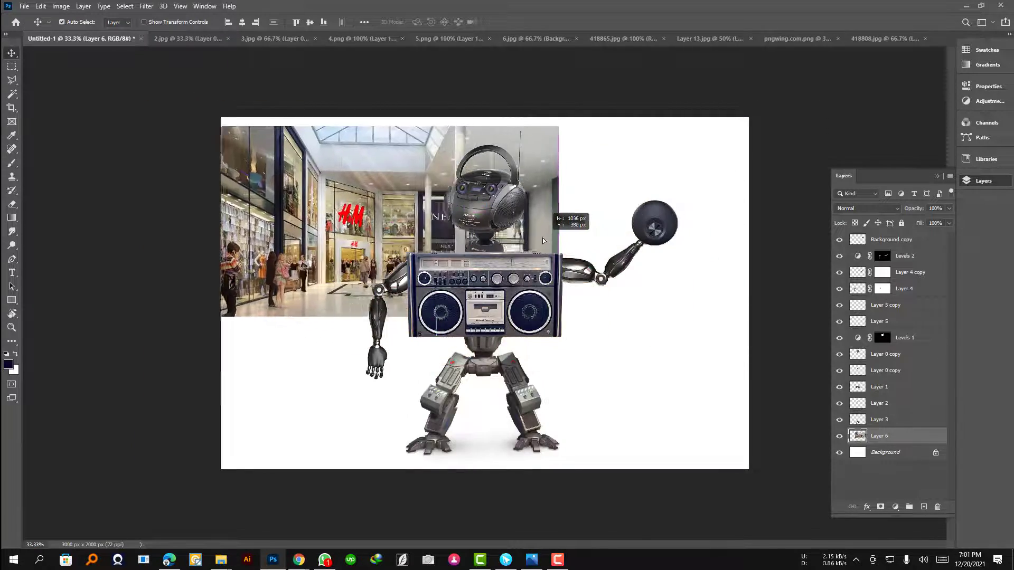
key("ctrl+t")
left_click_drag(518, 296, 833, 468)
key("Return")
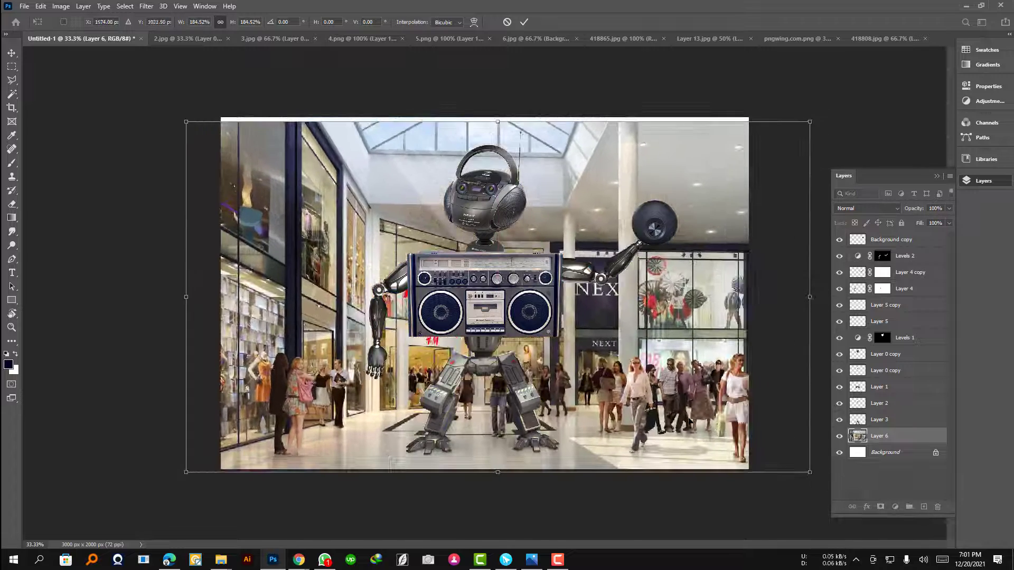
left_click(280, 21)
key("ctrl+t")
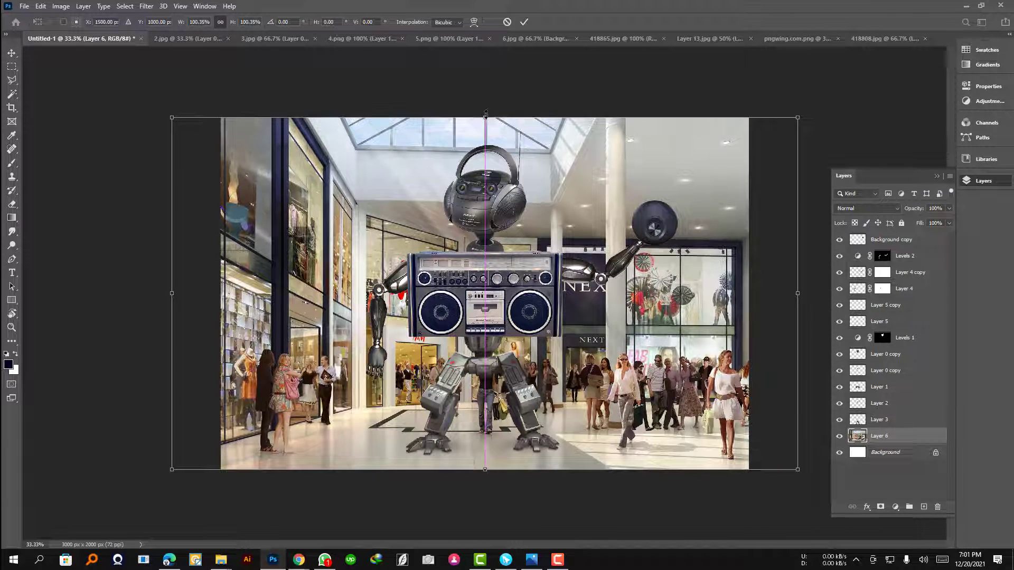
key("Return")
key("ctrl+j")
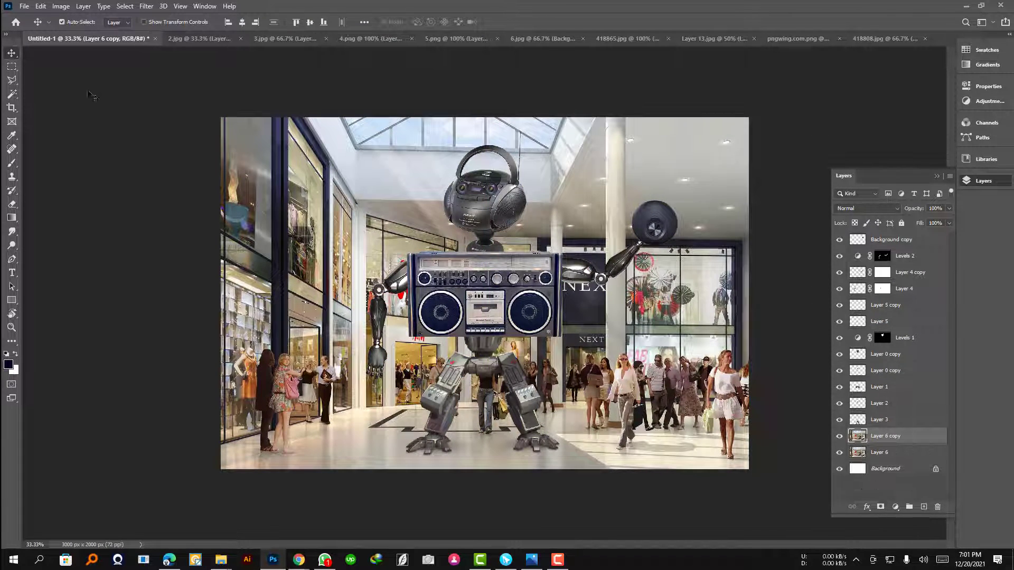
left_click(147, 5)
Apply a 7-pixel Gaussian Blur to the mall copy and add a layer mask.
left_click(298, 174)
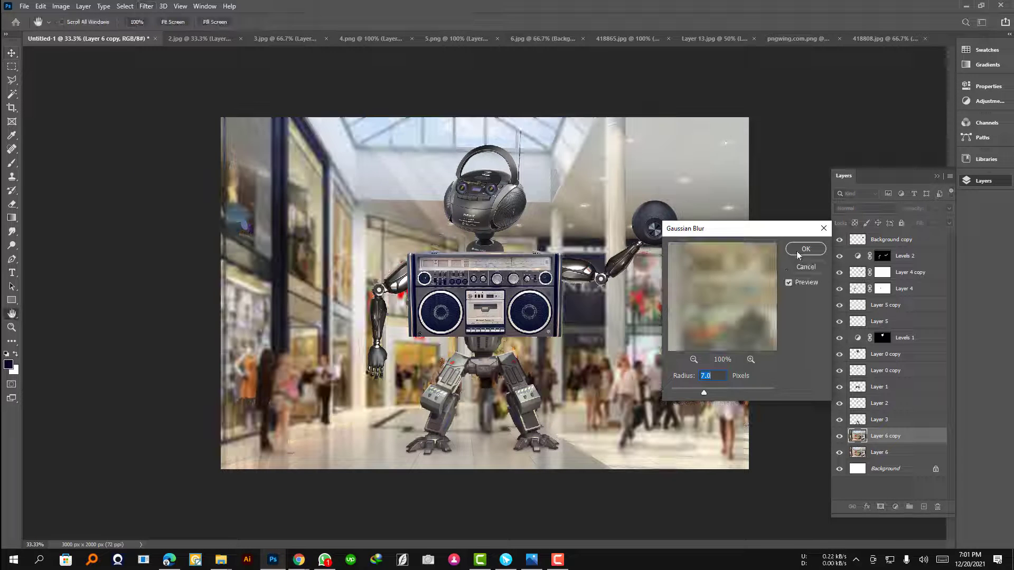
left_click(805, 248)
left_click(880, 507)
Paint the mask black with a 600 px Hard Round brush to sharpen shoppers near the legs.
key("b")
right_click(136, 50)
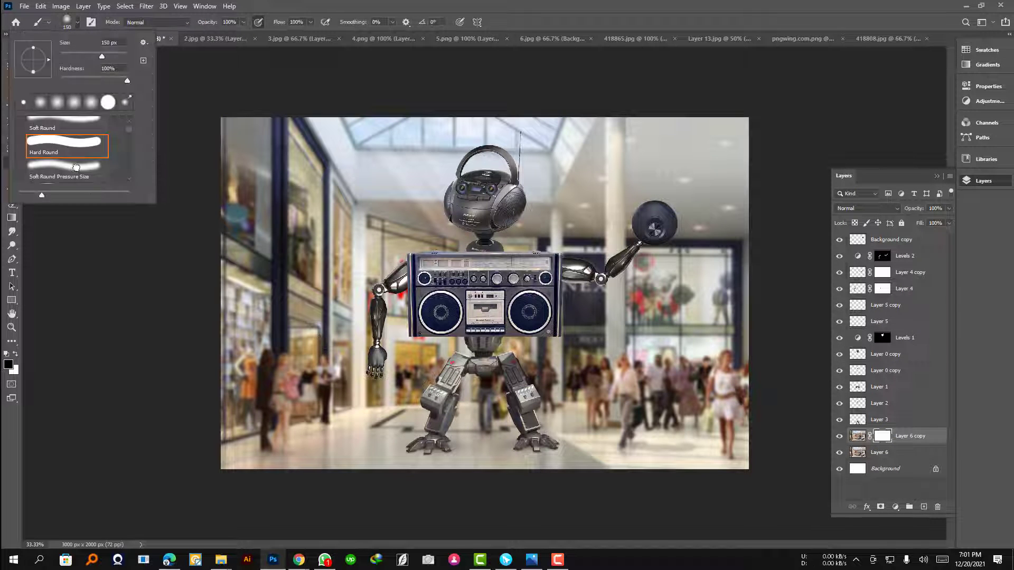
double_click(76, 168)
left_click_drag(311, 22, 266, 36)
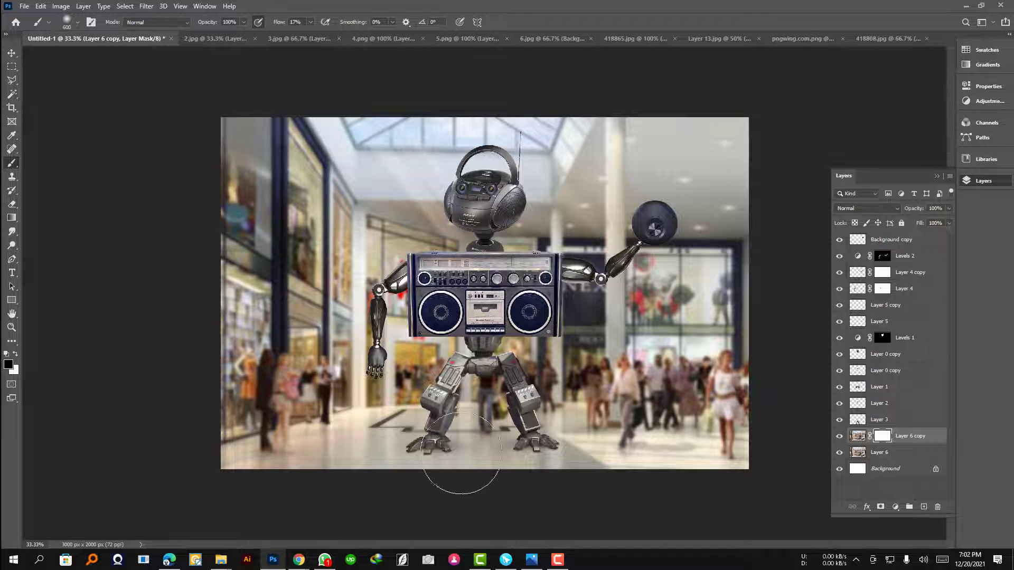
left_click_drag(462, 454, 602, 443)
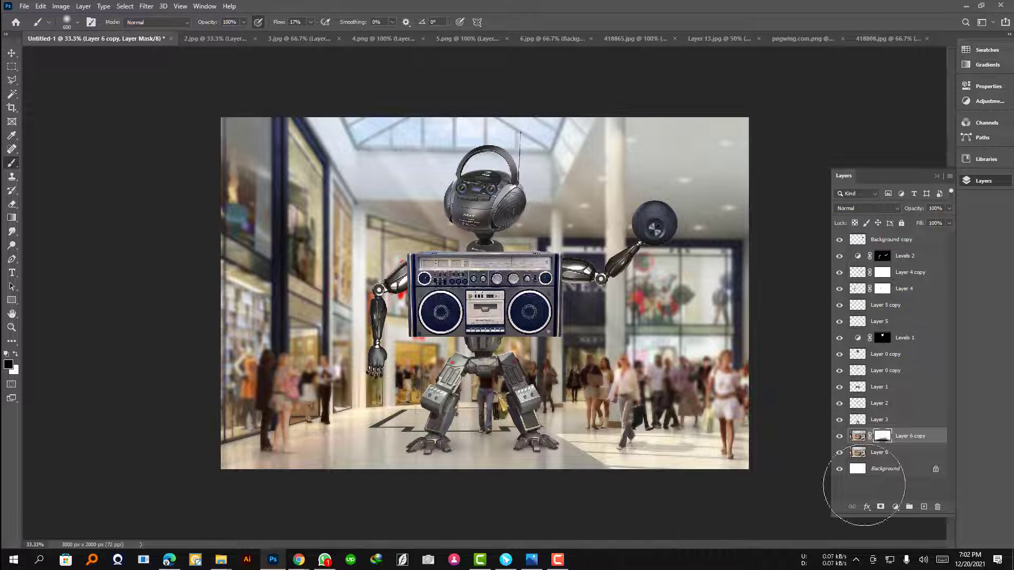
left_click_drag(149, 373, 367, 448)
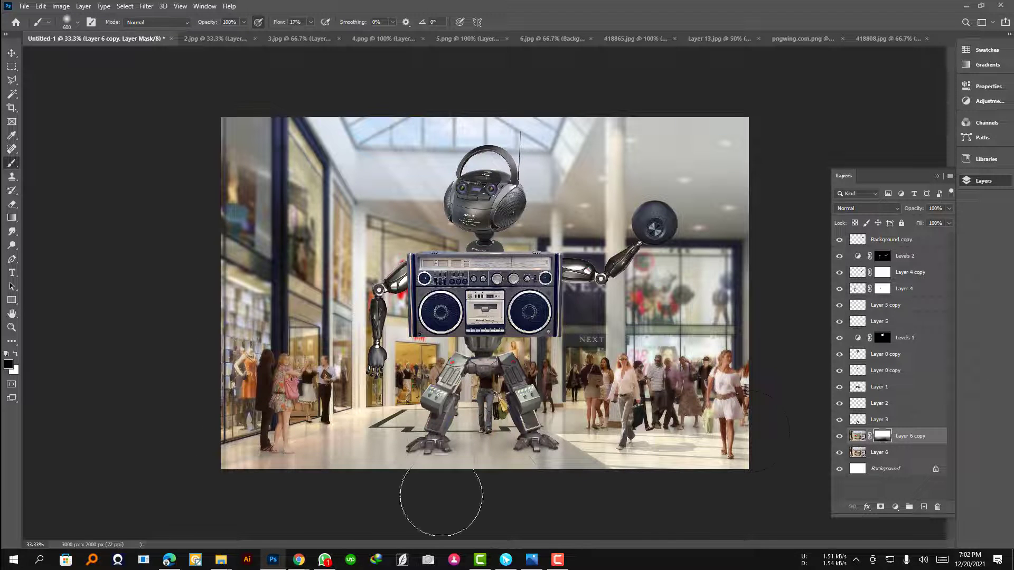